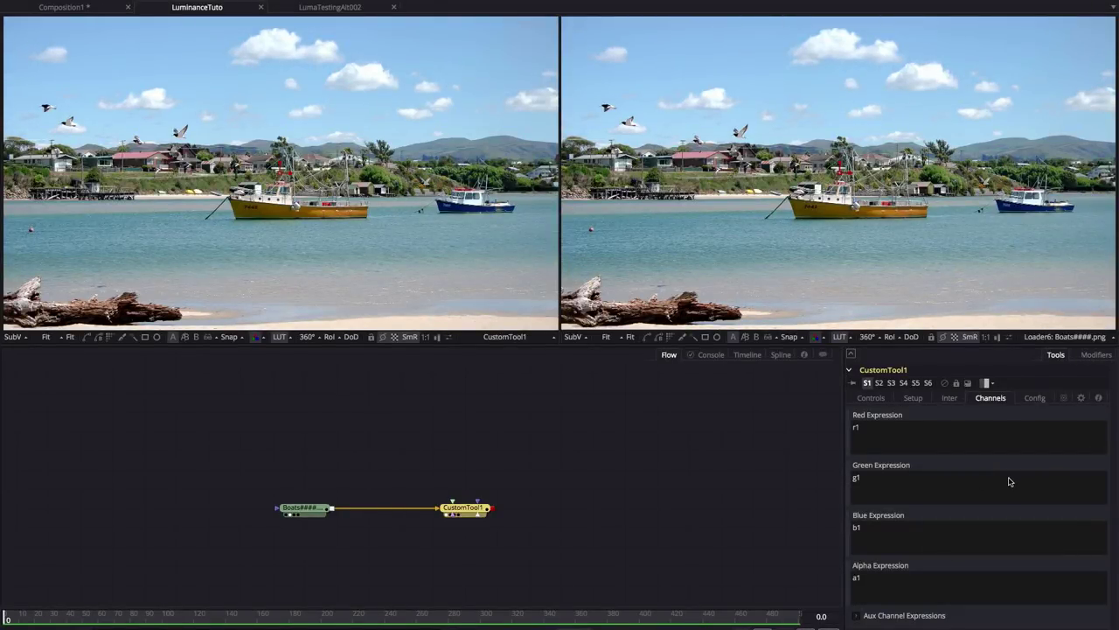
Replace CustomTool1's Green and Blue Expressions g1 and b1 with 0.
{"action": "left_click", "coordinate": [465, 508]}
{"action": "left_click", "coordinate": [910, 430]}
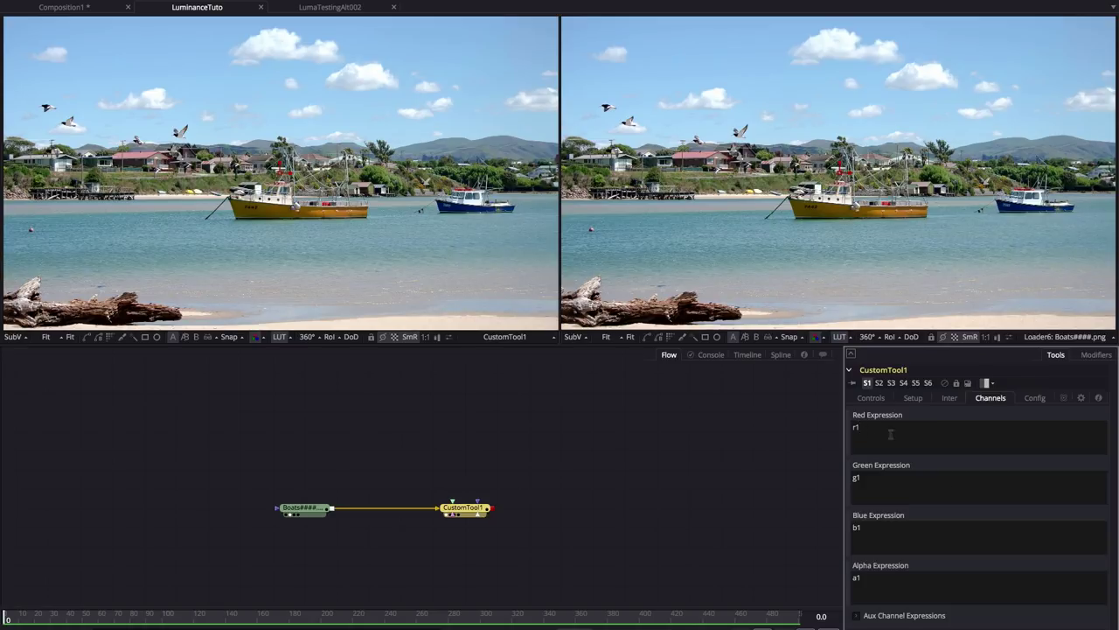
{"action": "double_click", "coordinate": [888, 480]}
{"action": "type", "text": "0"}
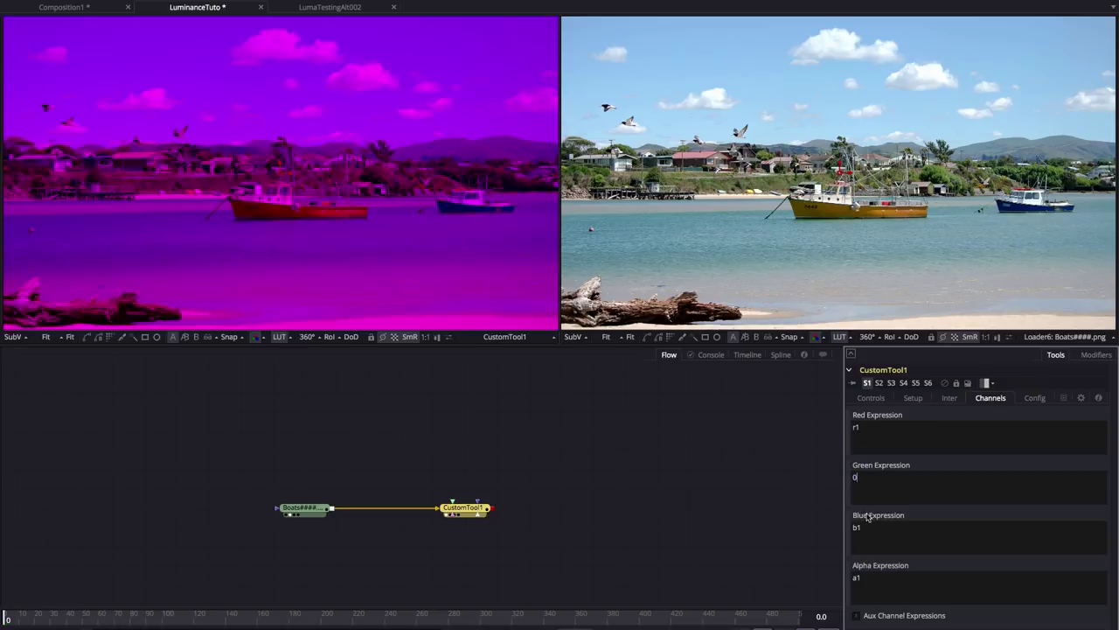
{"action": "double_click", "coordinate": [906, 529]}
{"action": "type", "text": "0"}
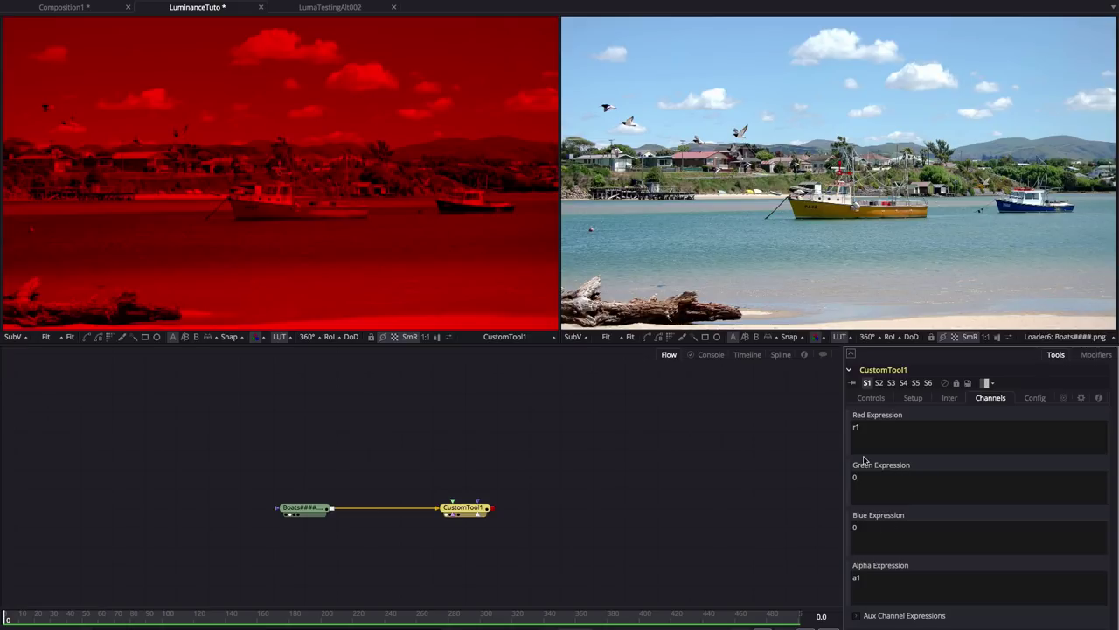
Copy r1 from the Red Expression and paste it into the Green and Blue Expressions.
{"action": "left_click_drag", "start_coordinate": [874, 427], "coordinate": [827, 420]}
{"action": "key", "text": "ctrl+c"}
{"action": "left_click_drag", "start_coordinate": [895, 477], "coordinate": [829, 475]}
{"action": "key", "text": "ctrl+v"}
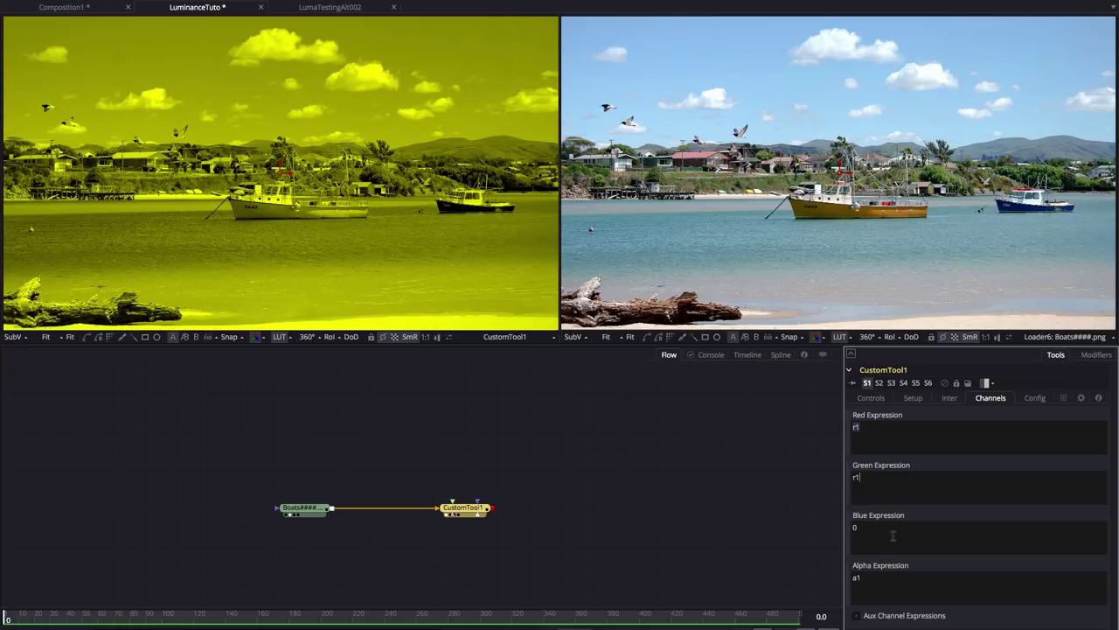
{"action": "left_click_drag", "start_coordinate": [893, 529], "coordinate": [816, 525]}
{"action": "key", "text": "ctrl+v"}
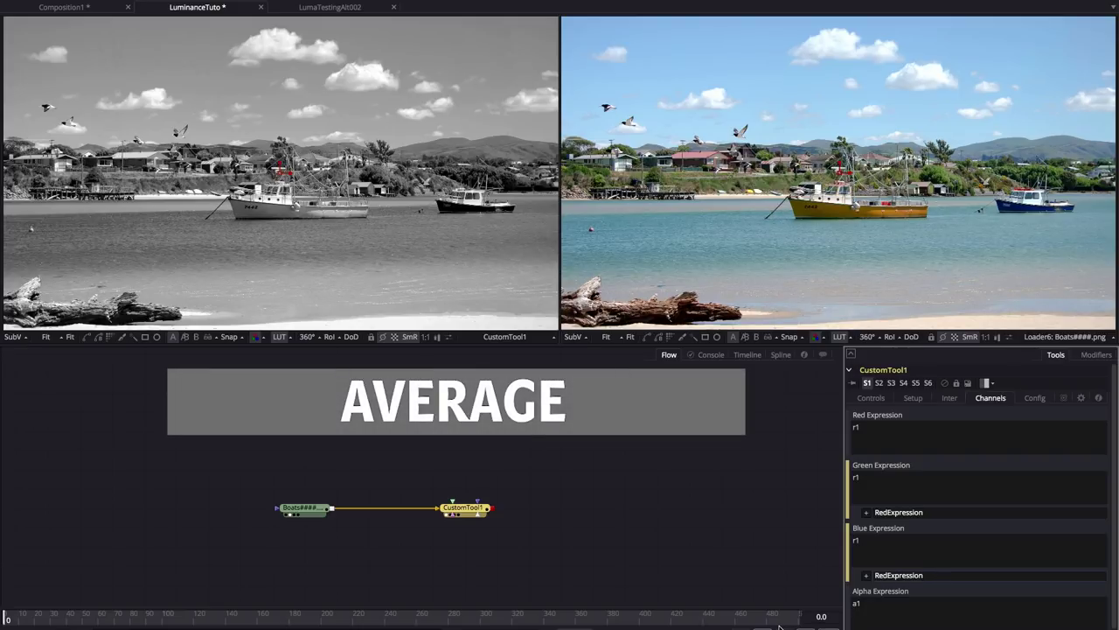
Replace the Red Expression r1 with (r1+g1+b1)/3.
{"action": "left_click", "coordinate": [905, 447]}
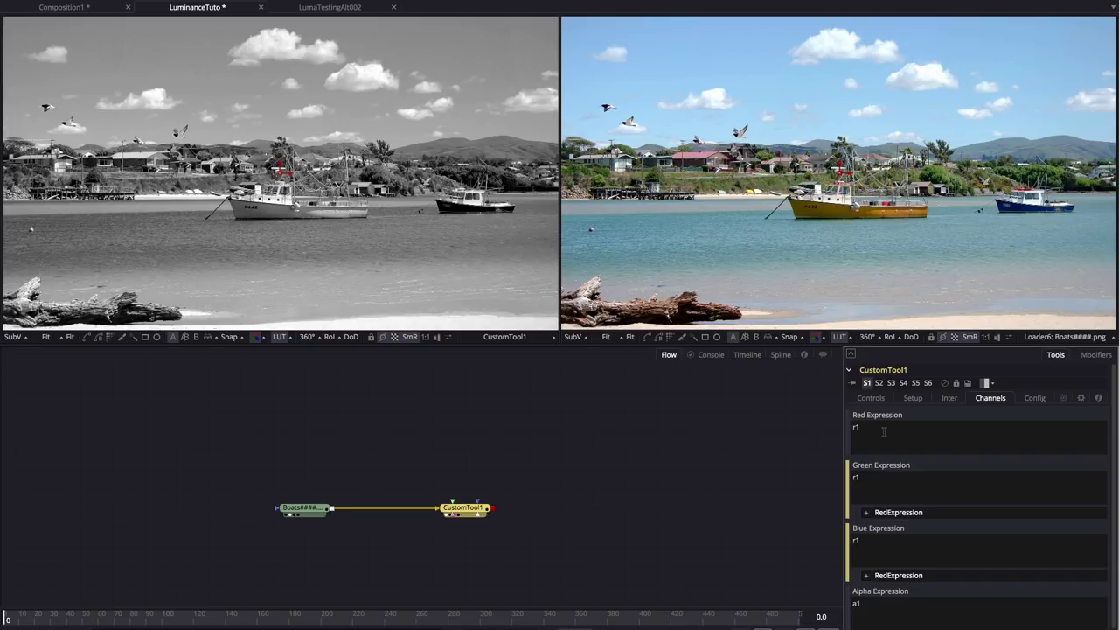
{"action": "left_click_drag", "start_coordinate": [887, 429], "coordinate": [842, 427]}
{"action": "type", "text": "(r1"}
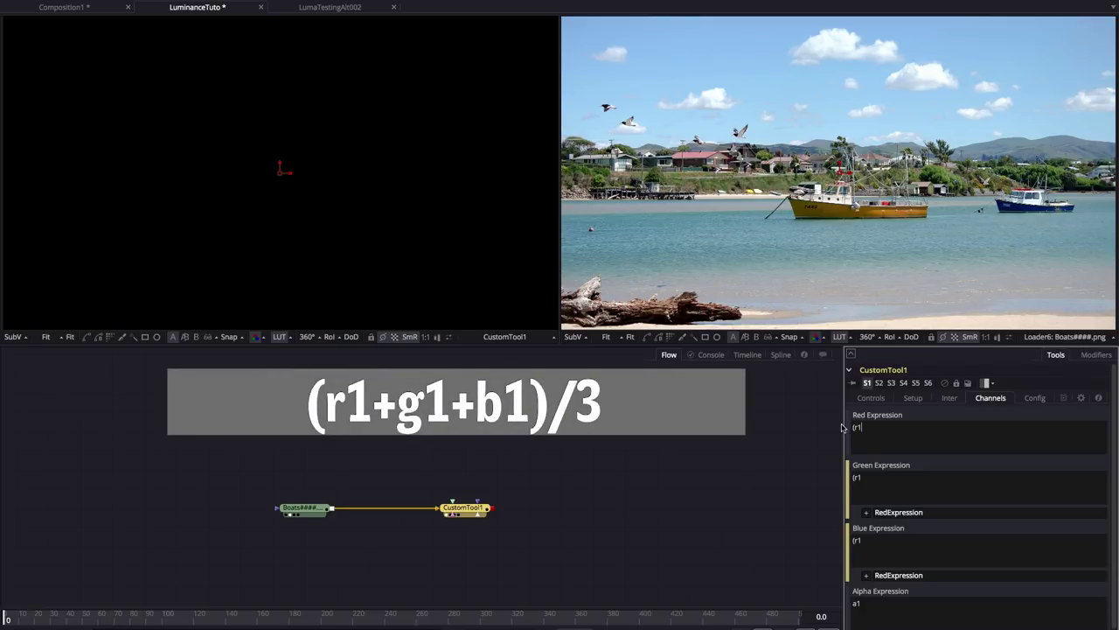
{"action": "type", "text": "+g1+b1)/"}
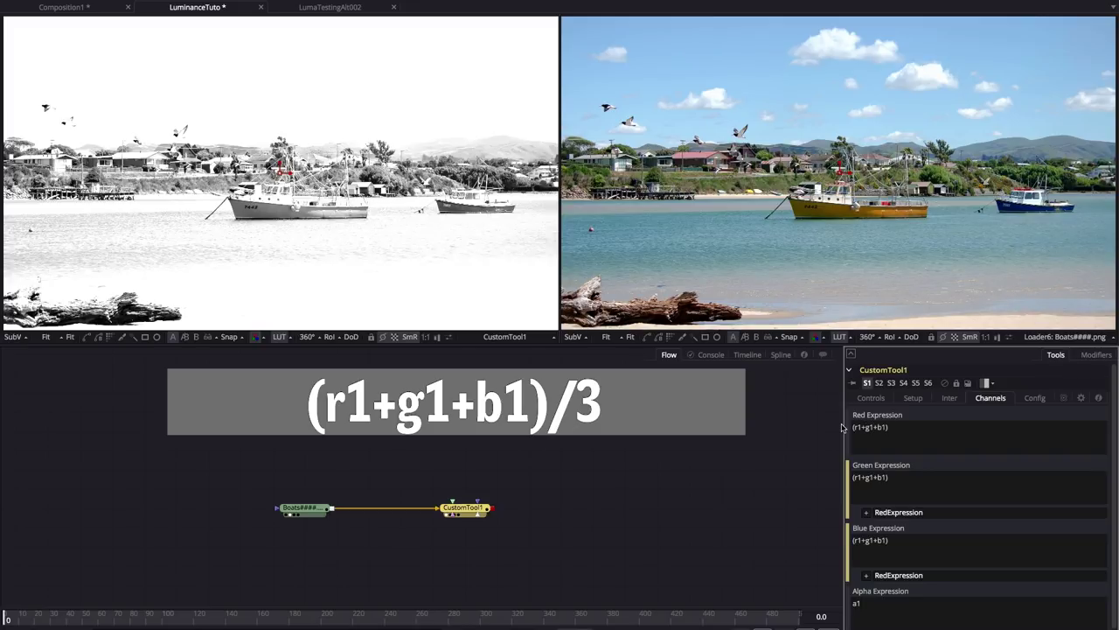
{"action": "type", "text": "3"}
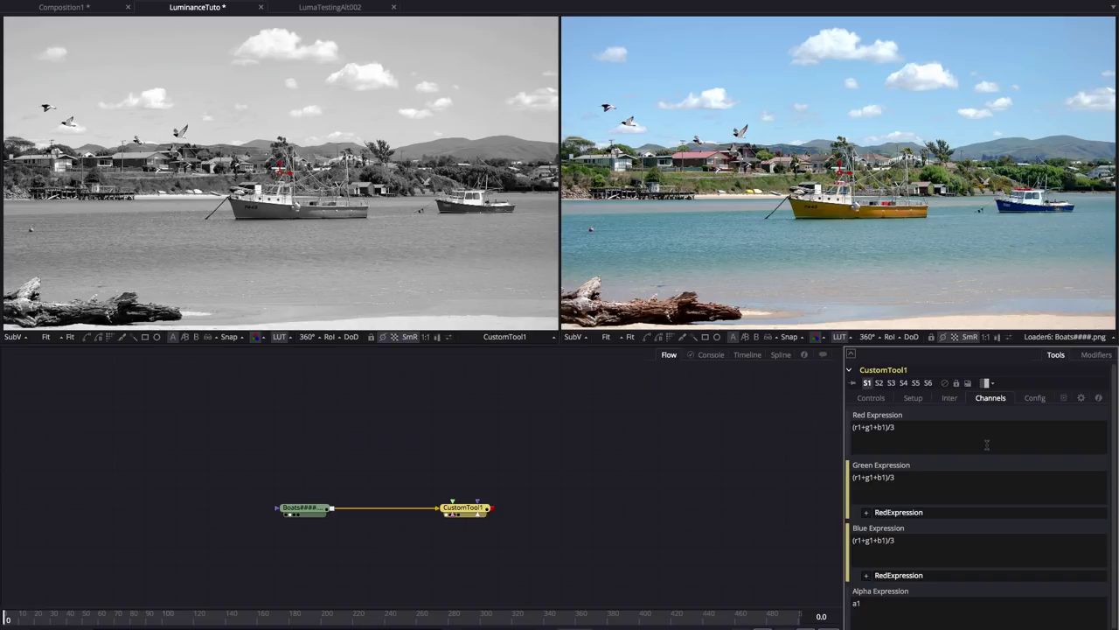
Enter max(r1, g1) as Intermediate 1 and max(i1, b1) as Intermediate 2.
{"action": "left_click", "coordinate": [950, 398]}
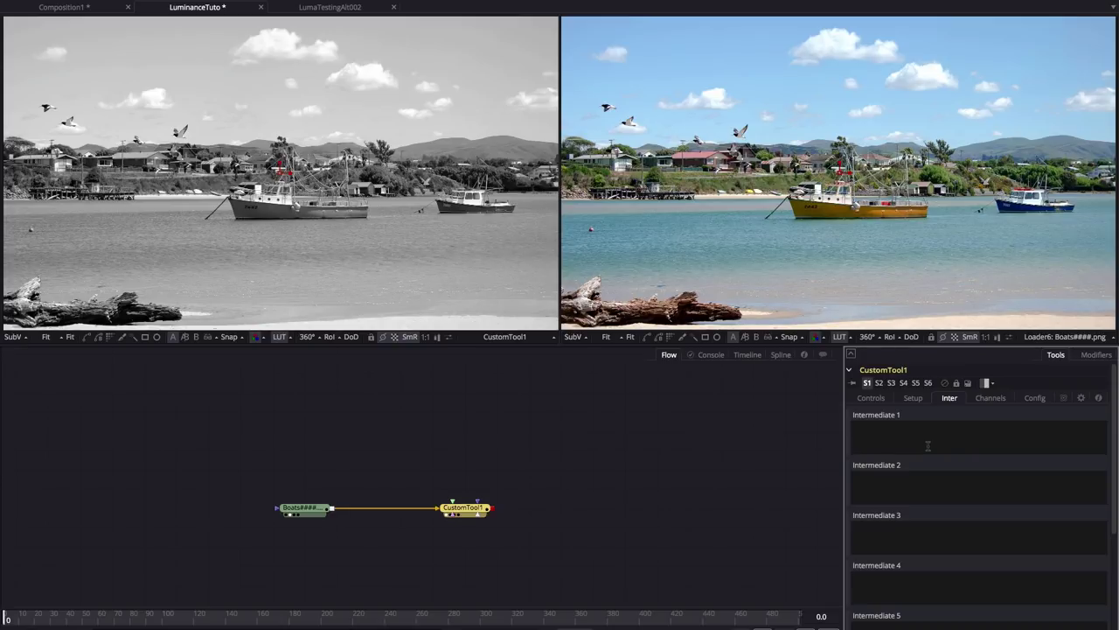
{"action": "type", "text": "max"}
{"action": "type", "text": "("}
{"action": "type", "text": "r1"}
{"action": "type", "text": ", g1"}
{"action": "type", "text": "max("}
{"action": "type", "text": "i1, b1)"}
Replace the whole Red Expression with i2 on the Channels tab.
{"action": "left_click", "coordinate": [993, 397]}
{"action": "left_click_drag", "start_coordinate": [953, 426], "coordinate": [775, 415]}
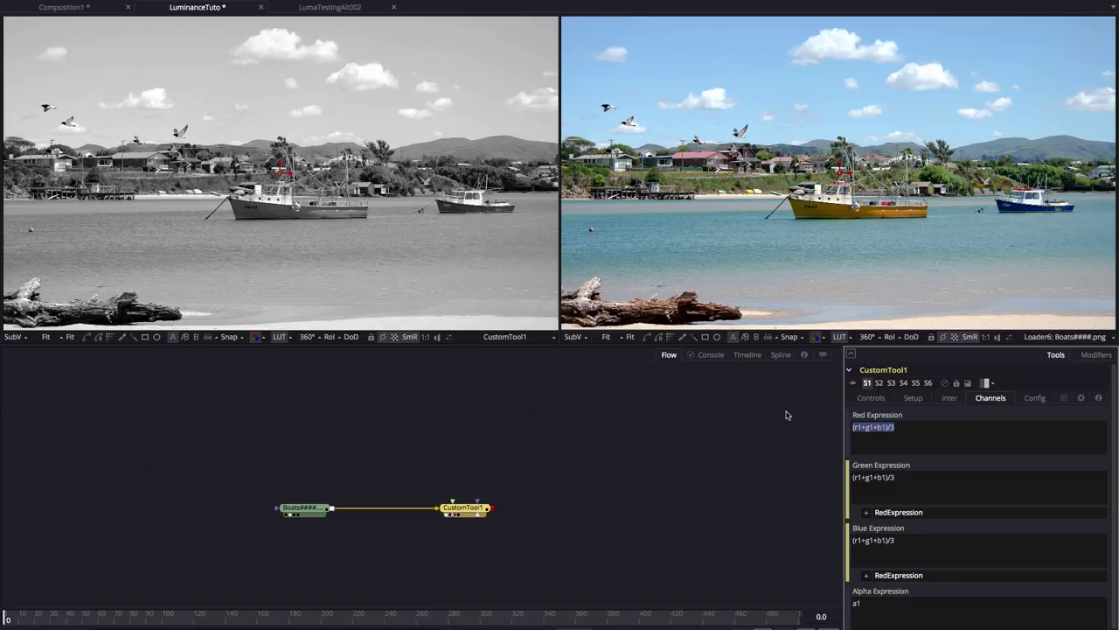
{"action": "type", "text": "i2"}
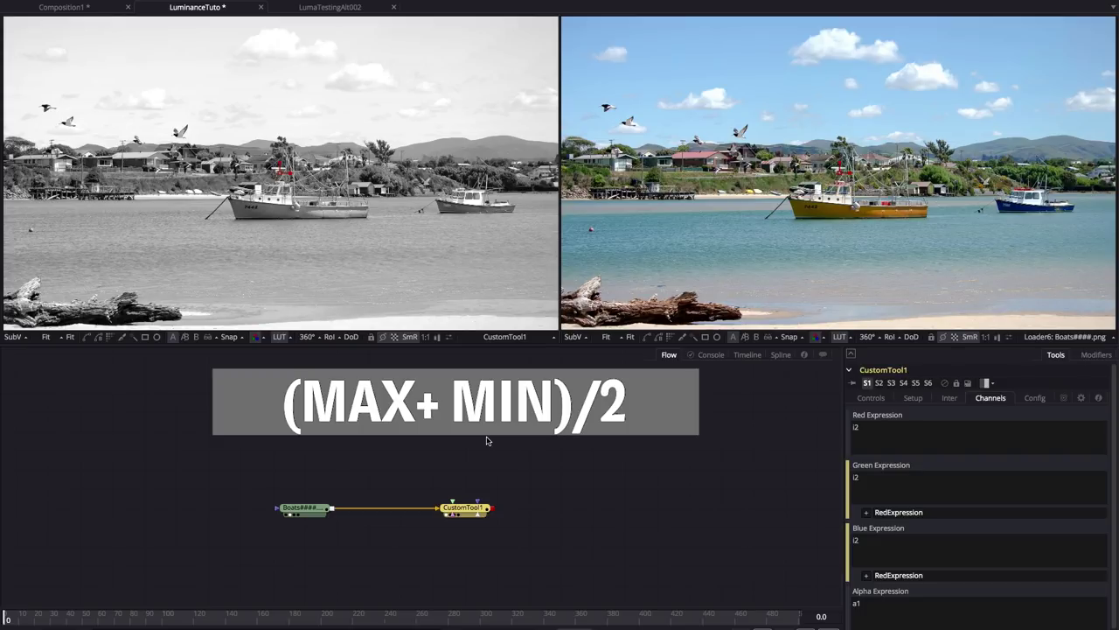
Enter min(r1, g1) in Intermediate 3 and min(i3, b1) in Intermediate 4.
{"action": "left_click", "coordinate": [948, 398]}
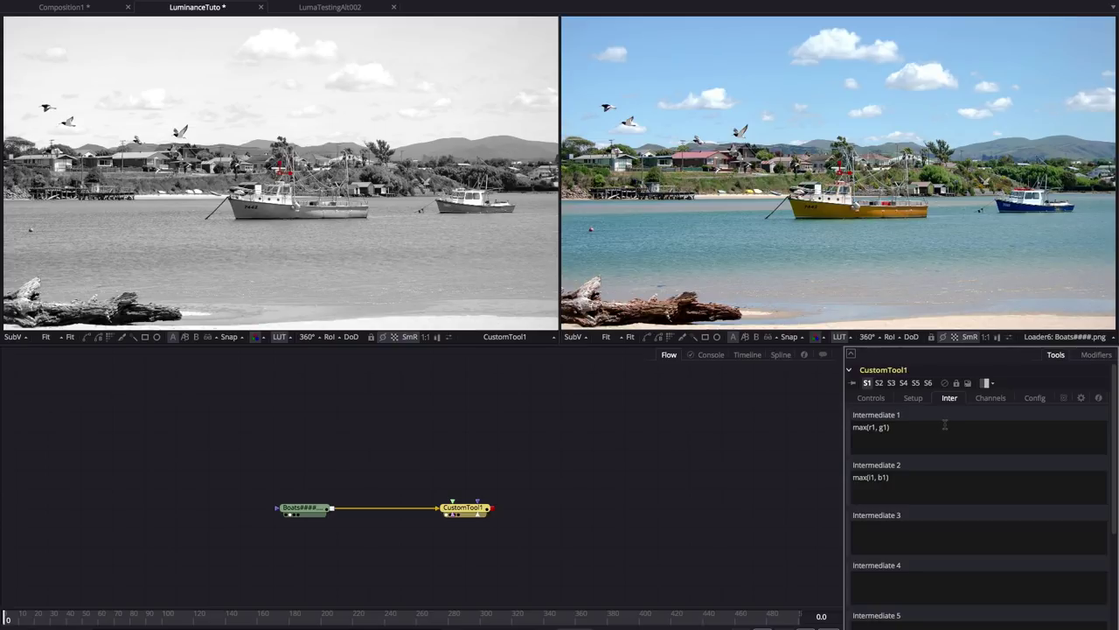
{"action": "left_click", "coordinate": [896, 538]}
{"action": "type", "text": "min(r1, g1)"}
{"action": "left_click", "coordinate": [893, 584]}
{"action": "type", "text": "min(i3, b1"}
Change the Red Expression from i2 to (i2+i4)/2.
{"action": "left_click", "coordinate": [993, 399]}
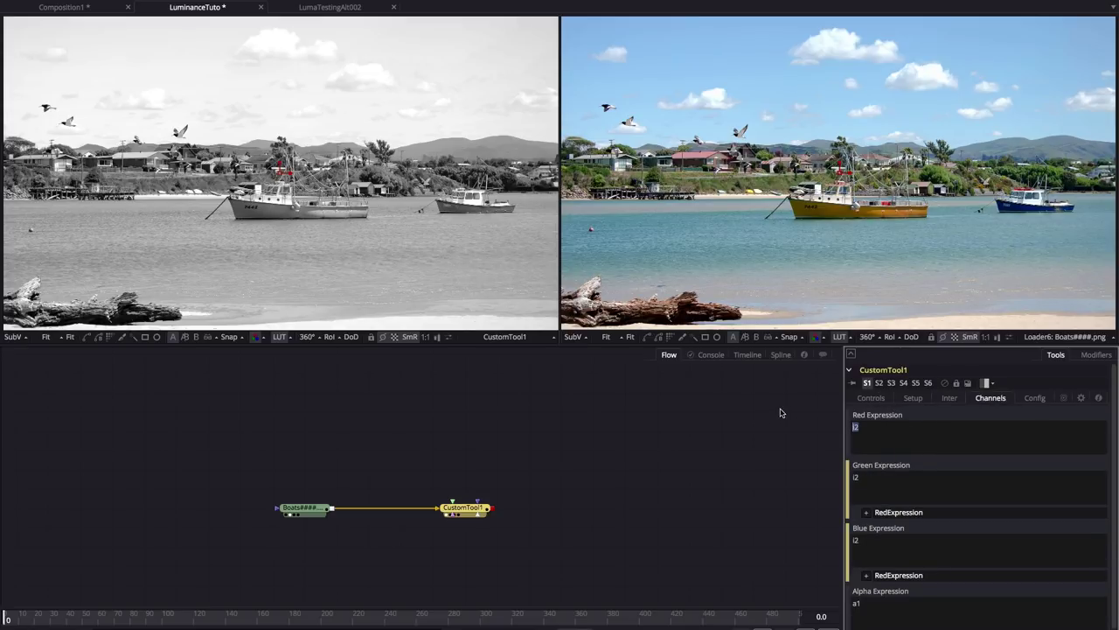
{"action": "type", "text": "("}
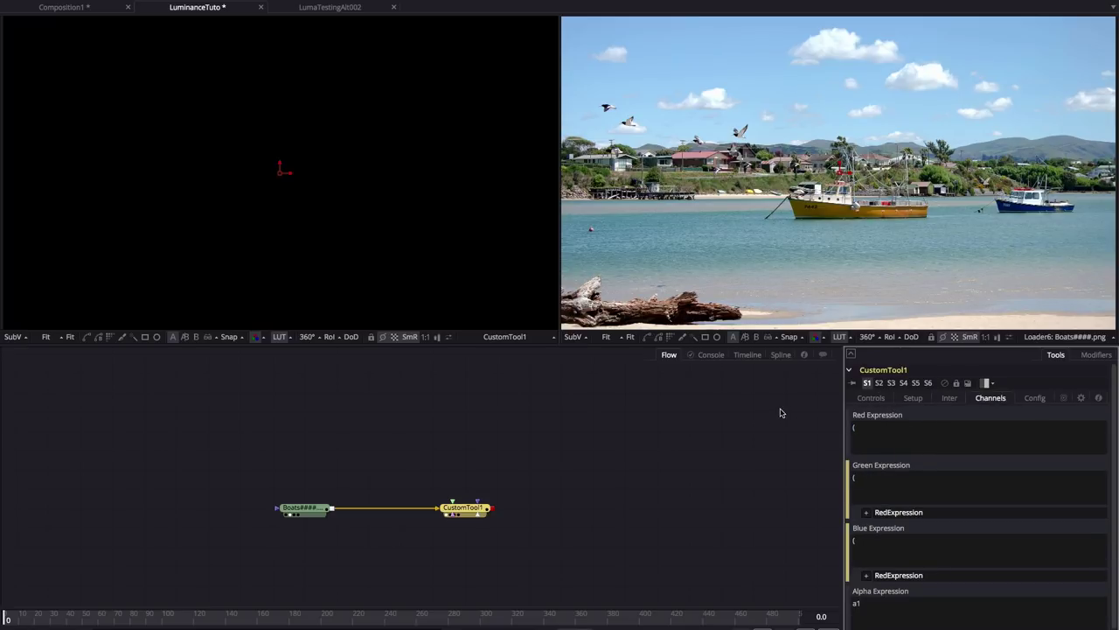
{"action": "type", "text": "i2+i4)/2"}
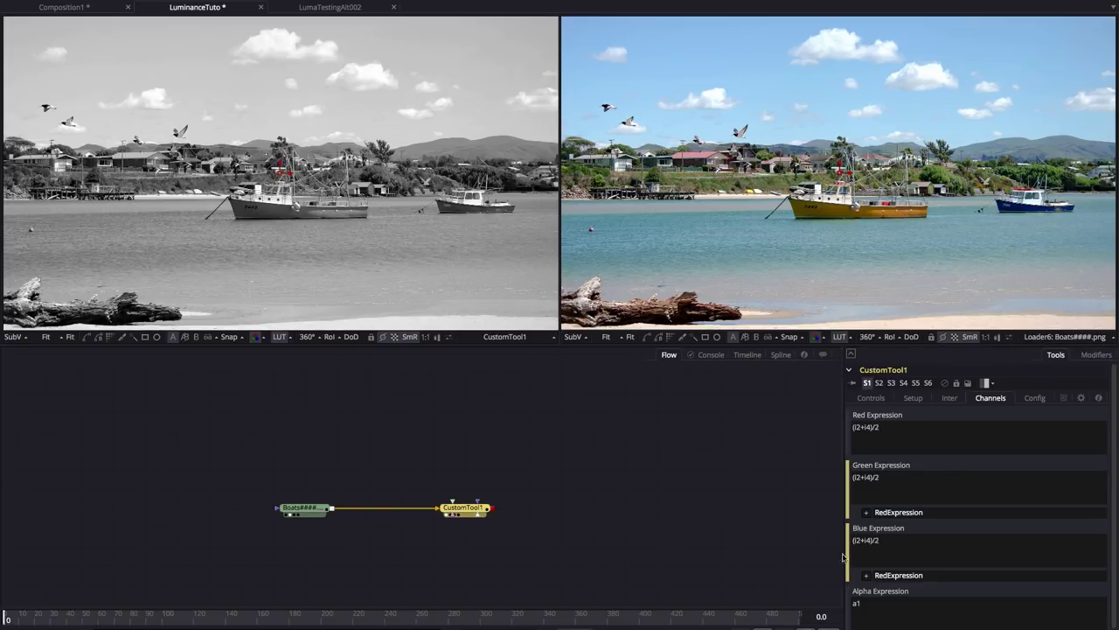
Enter r1*.2126+g1*.7152+b1*.0722 into the empty Intermediate 5 field.
{"action": "left_click", "coordinate": [951, 398]}
{"action": "scroll", "coordinate": [1117, 542], "scroll_direction": "down", "scroll_amount": 1}
{"action": "left_click_drag", "start_coordinate": [1117, 540], "coordinate": [1115, 616]}
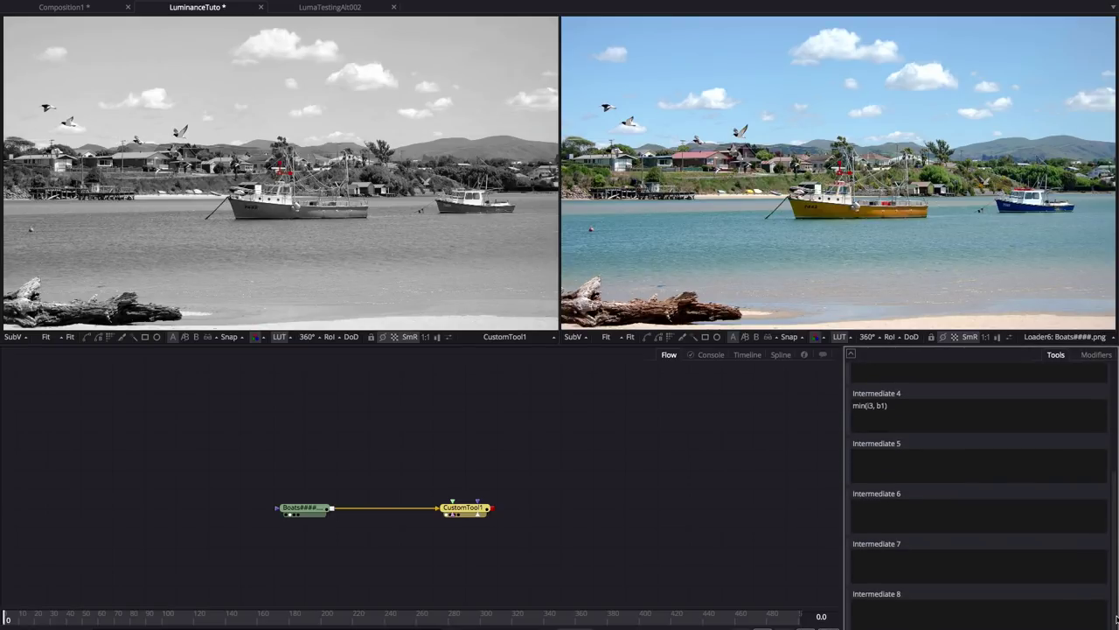
{"action": "left_click", "coordinate": [907, 470]}
{"action": "type", "text": "r1"}
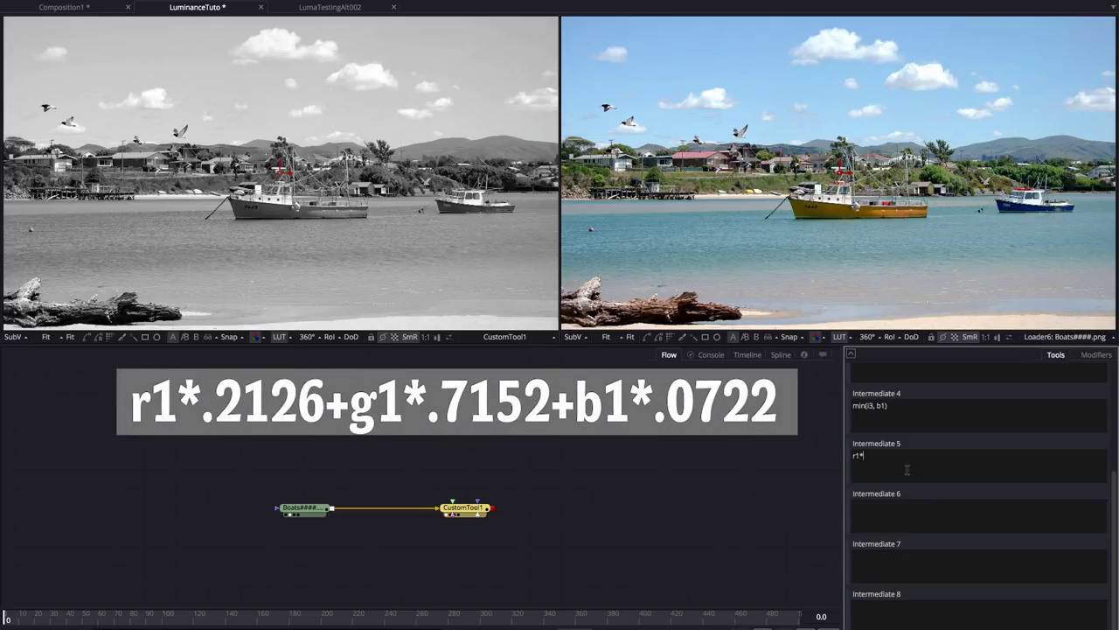
{"action": "type", "text": "*.2126+g1*.7152+b1*.0722"}
{"action": "scroll", "coordinate": [1116, 516], "scroll_direction": "up", "scroll_amount": 10}
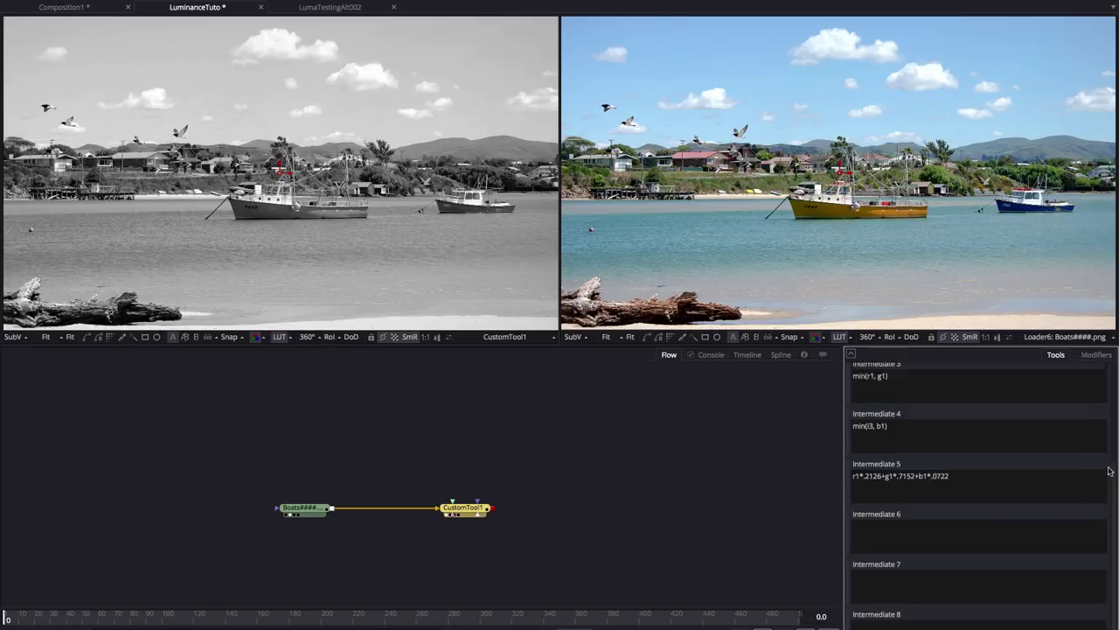
Replace the Red Expression (i2+i4)/2 with i5 so all channels output the luminance.
{"action": "left_click", "coordinate": [991, 398]}
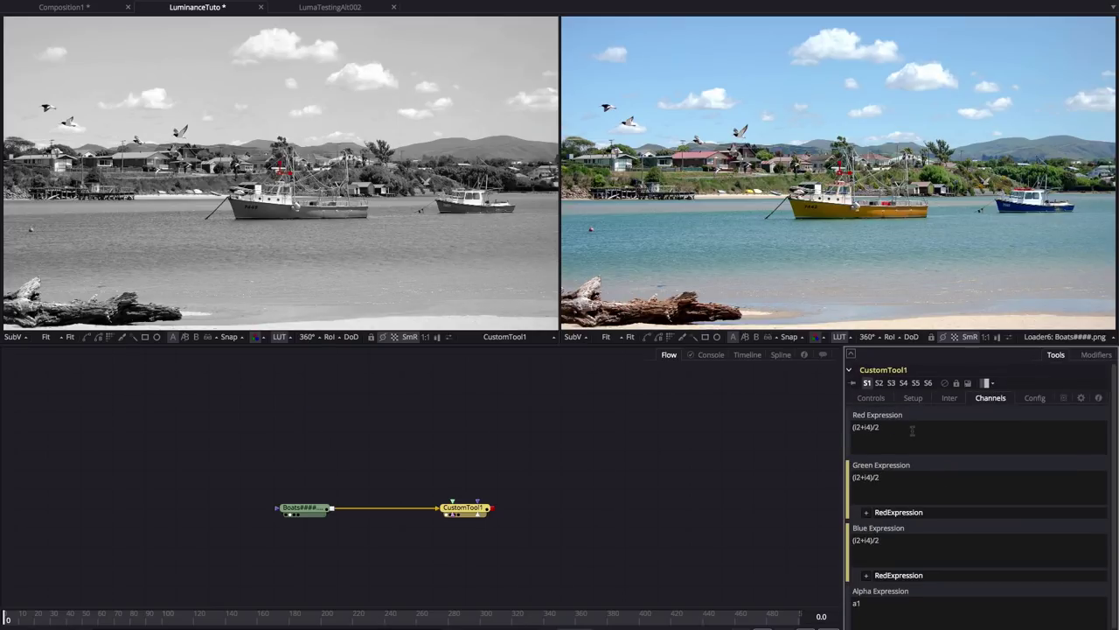
{"action": "left_click_drag", "start_coordinate": [880, 426], "coordinate": [744, 422]}
{"action": "type", "text": "i5"}
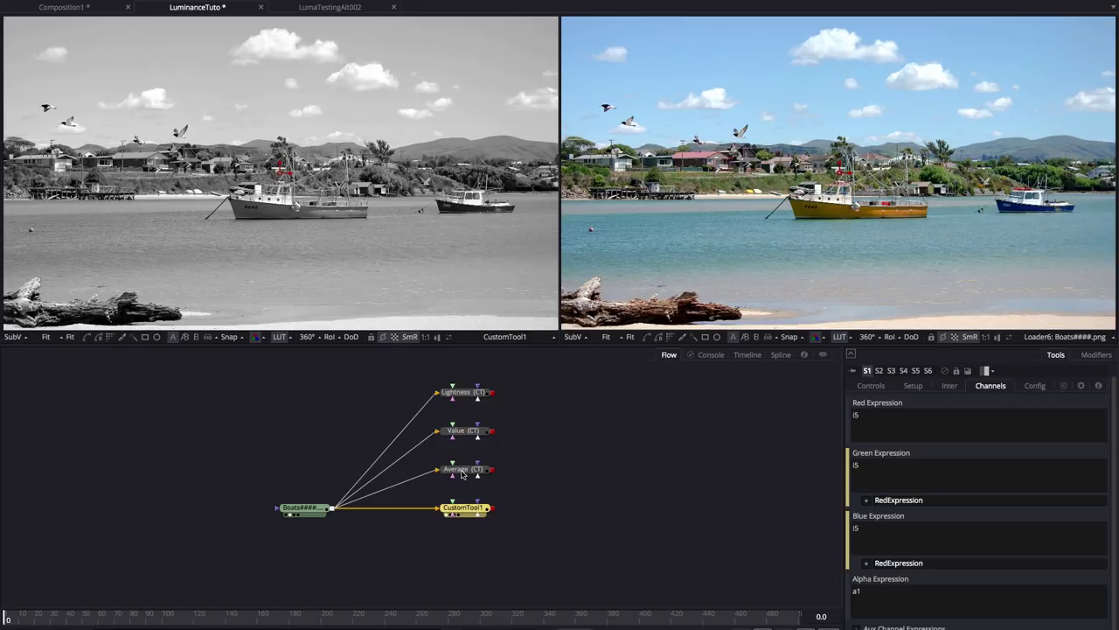
Show the Average, Value and then Lightness node results in the right viewer.
{"action": "left_click_drag", "start_coordinate": [463, 473], "coordinate": [808, 175]}
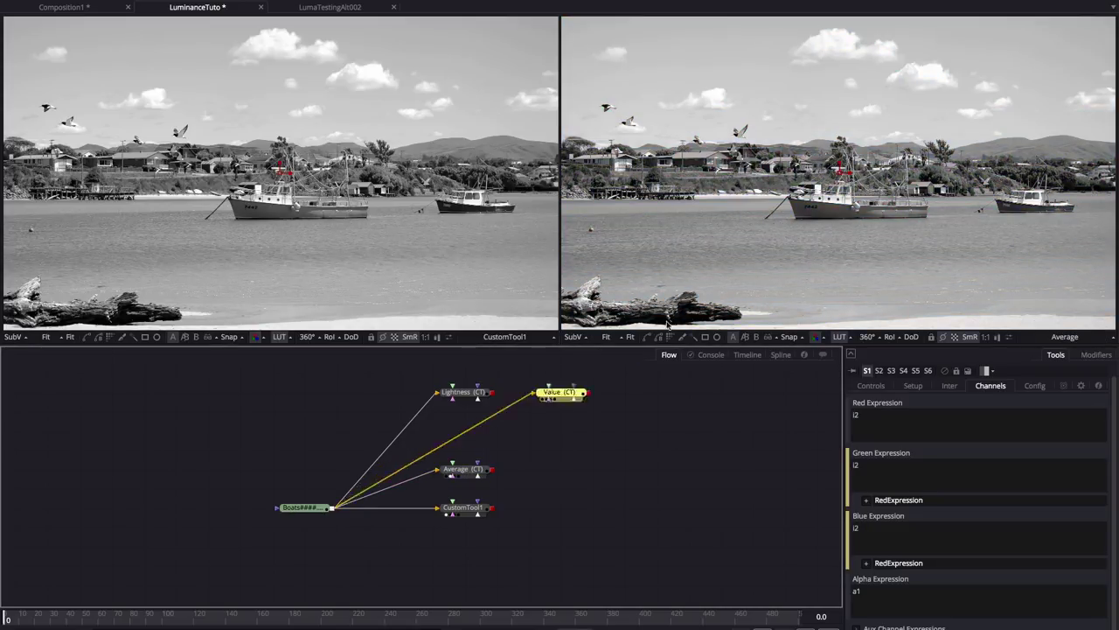
{"action": "key", "text": "2"}
{"action": "left_click", "coordinate": [461, 394]}
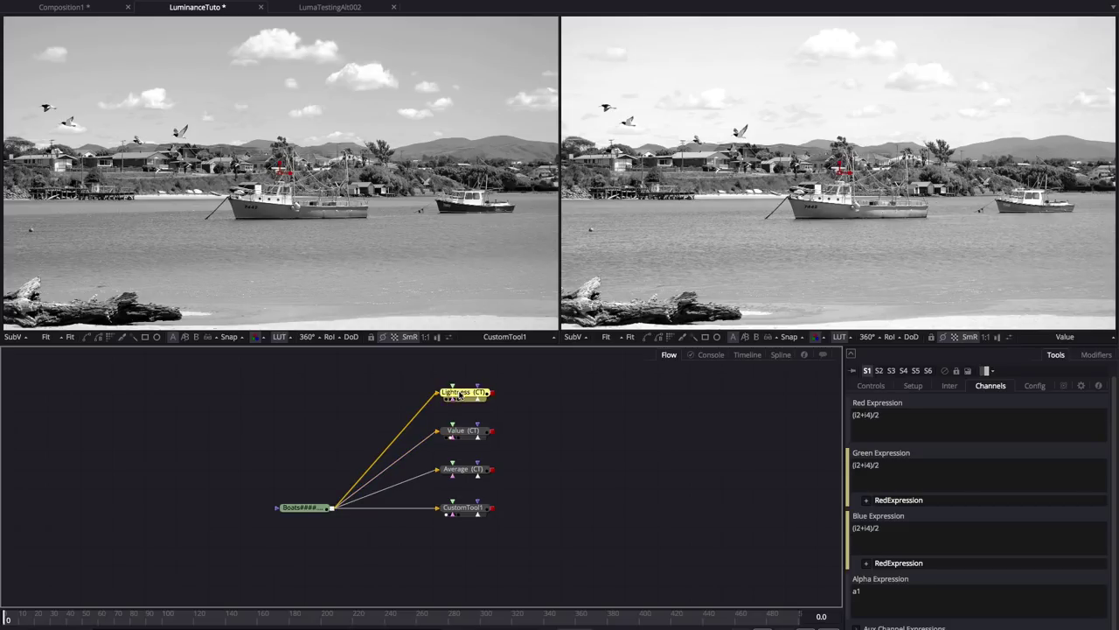
{"action": "key", "text": "2"}
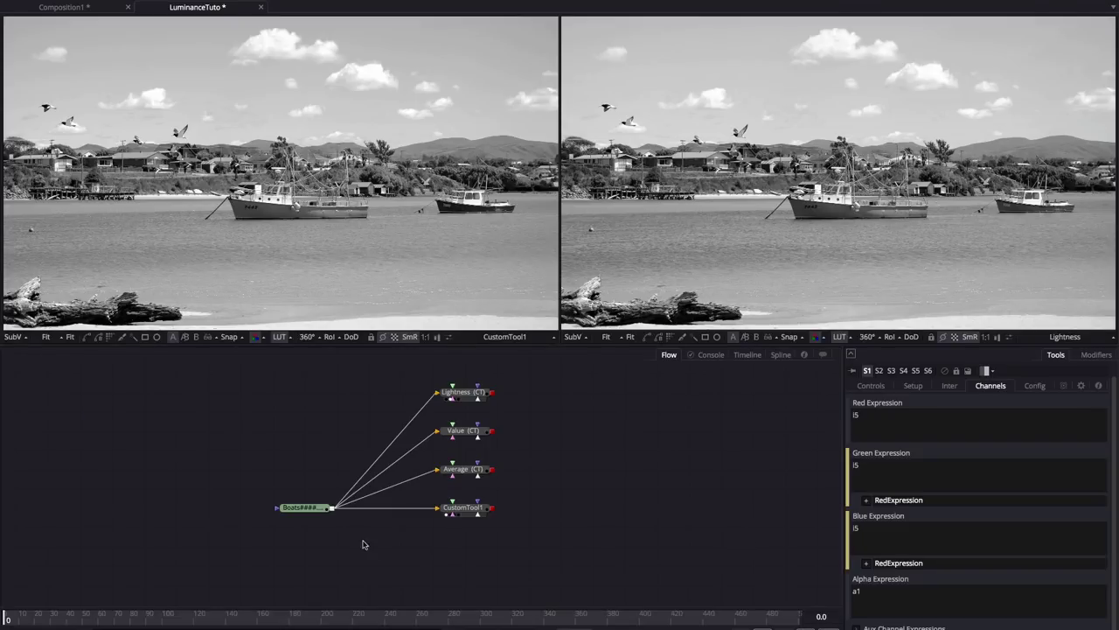
Set the Boats loader's Source Gamma Space to sRGB and tick Remove Curve.
{"action": "left_click", "coordinate": [306, 509]}
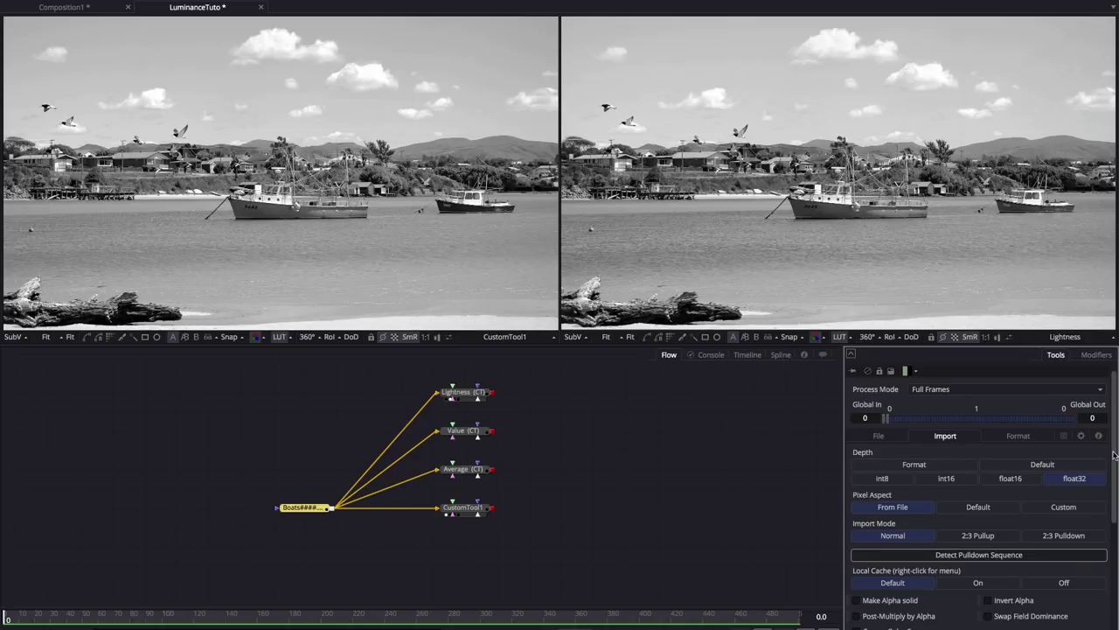
{"action": "left_click_drag", "start_coordinate": [1115, 453], "coordinate": [1115, 582]}
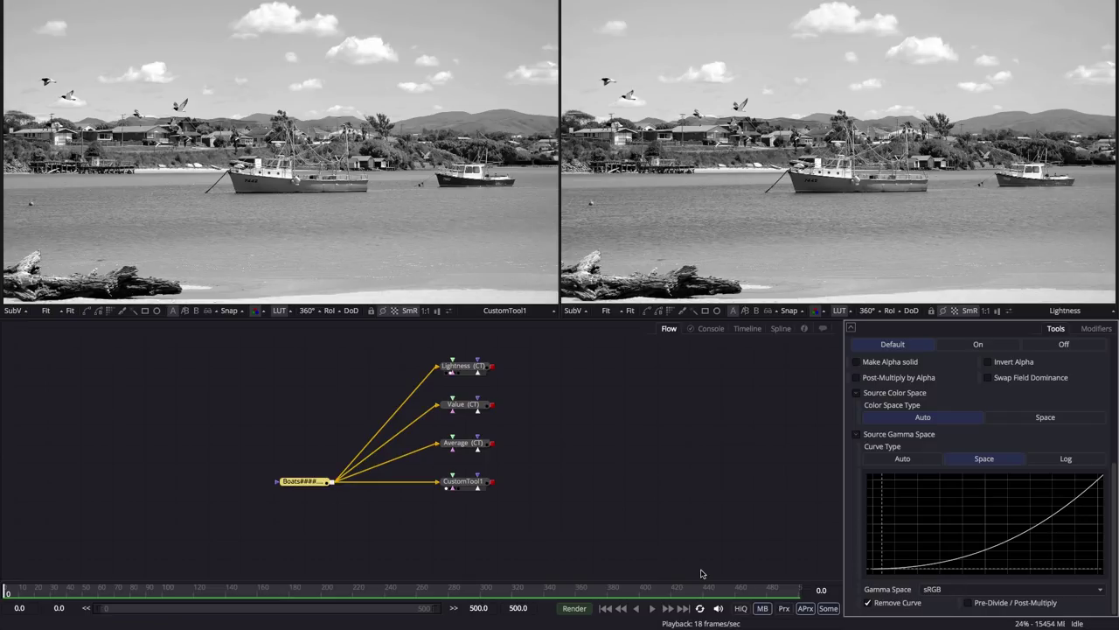
{"action": "left_click", "coordinate": [982, 589]}
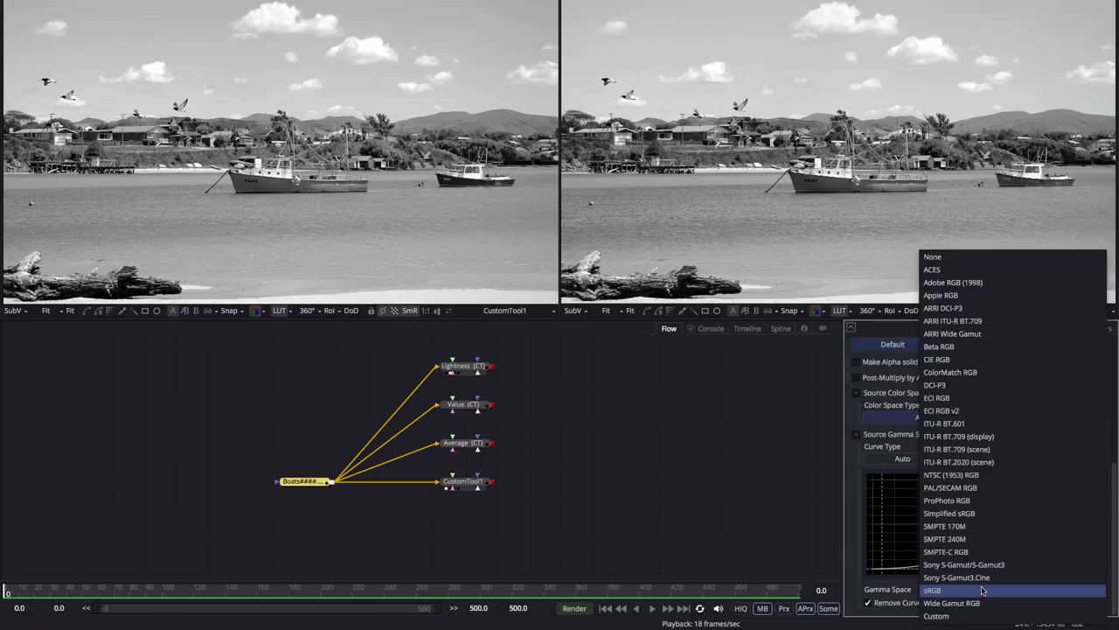
{"action": "left_click", "coordinate": [982, 590]}
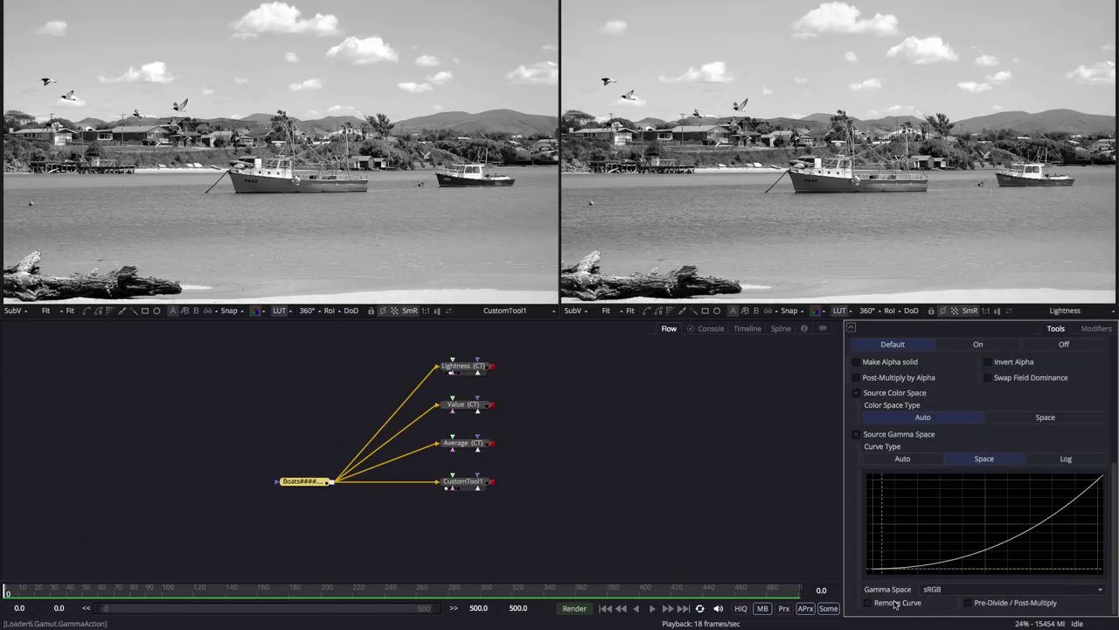
{"action": "left_click", "coordinate": [896, 603]}
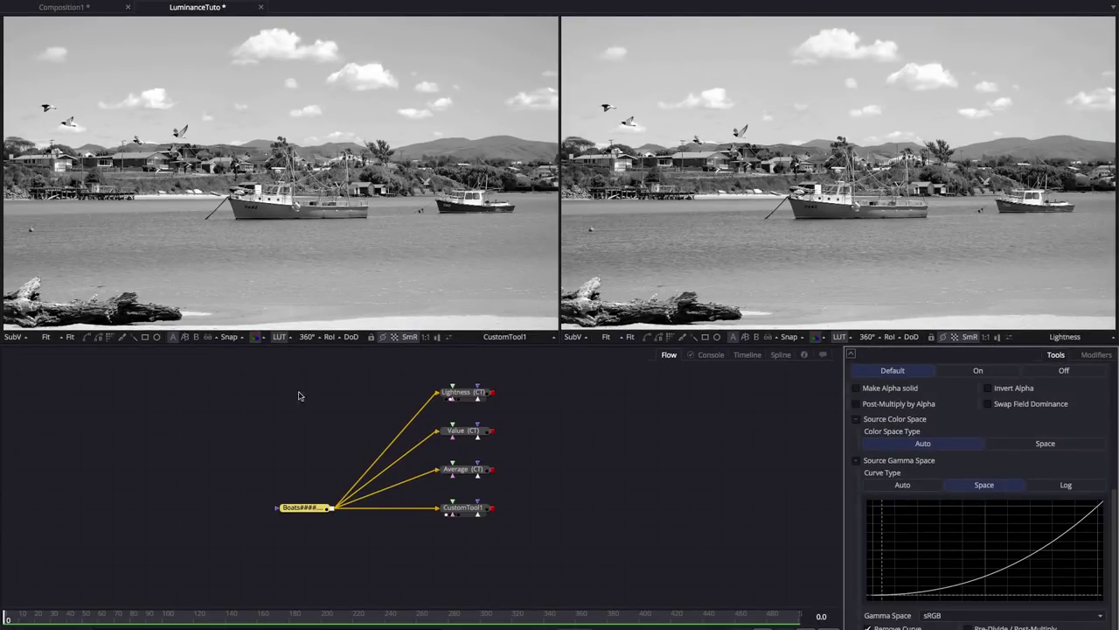
Choose the sRGB view LUT for the left viewer and toggle it to compare brightness.
{"action": "left_click", "coordinate": [290, 337]}
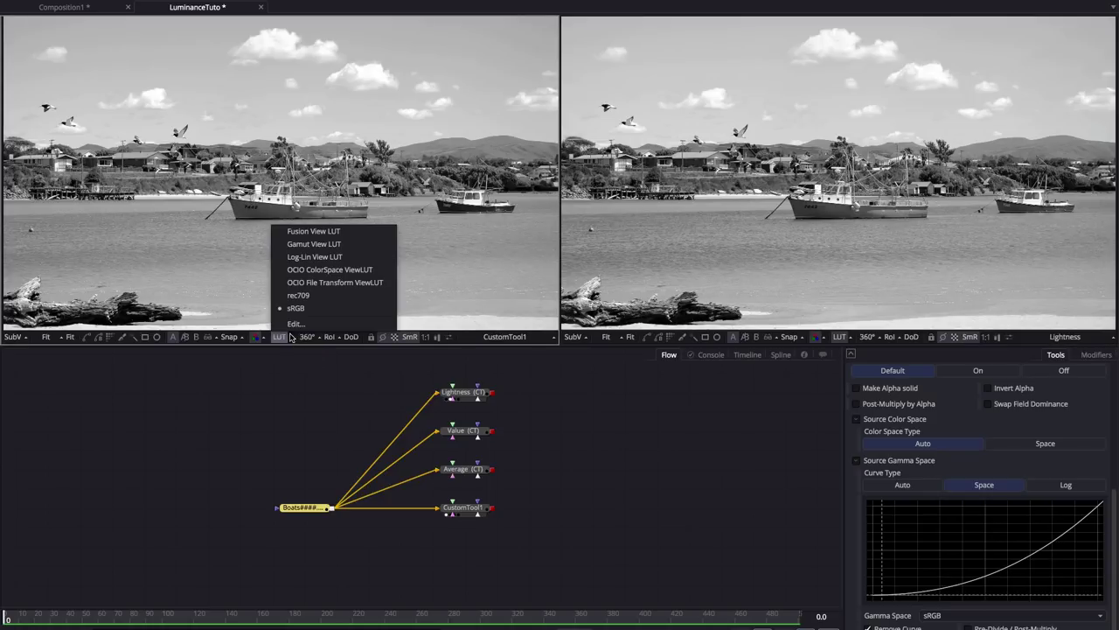
{"action": "left_click", "coordinate": [327, 399]}
{"action": "left_click", "coordinate": [280, 340]}
{"action": "left_click", "coordinate": [279, 340]}
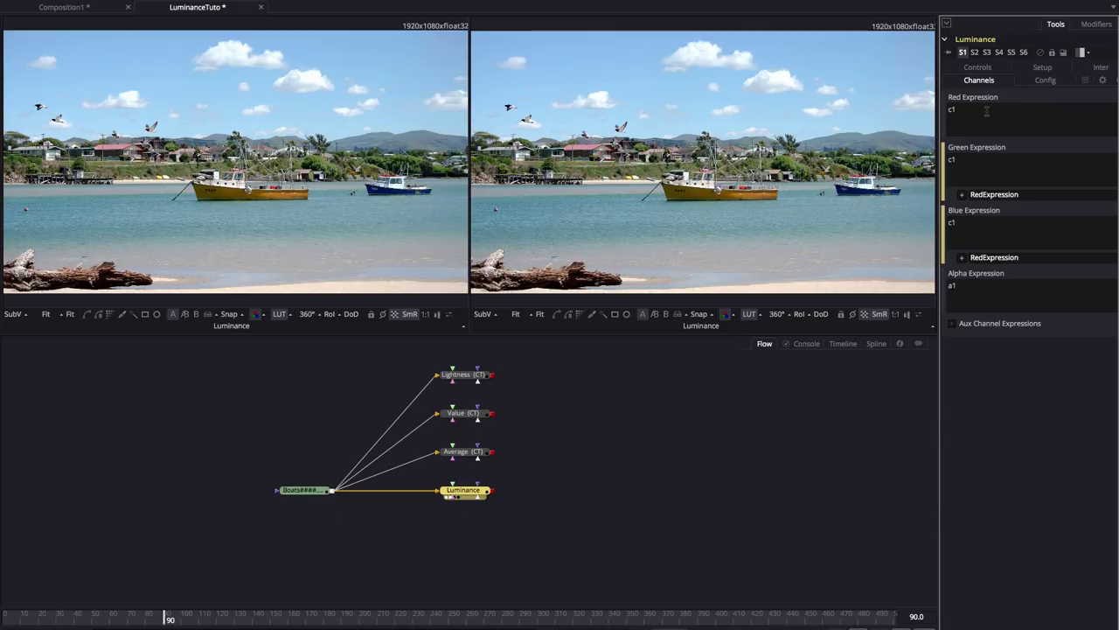
Replace the Red Expression c1 with (c1*n1)+i5*(1-n1).
{"action": "left_click_drag", "start_coordinate": [986, 111], "coordinate": [922, 100]}
{"action": "type", "text": "(c1"}
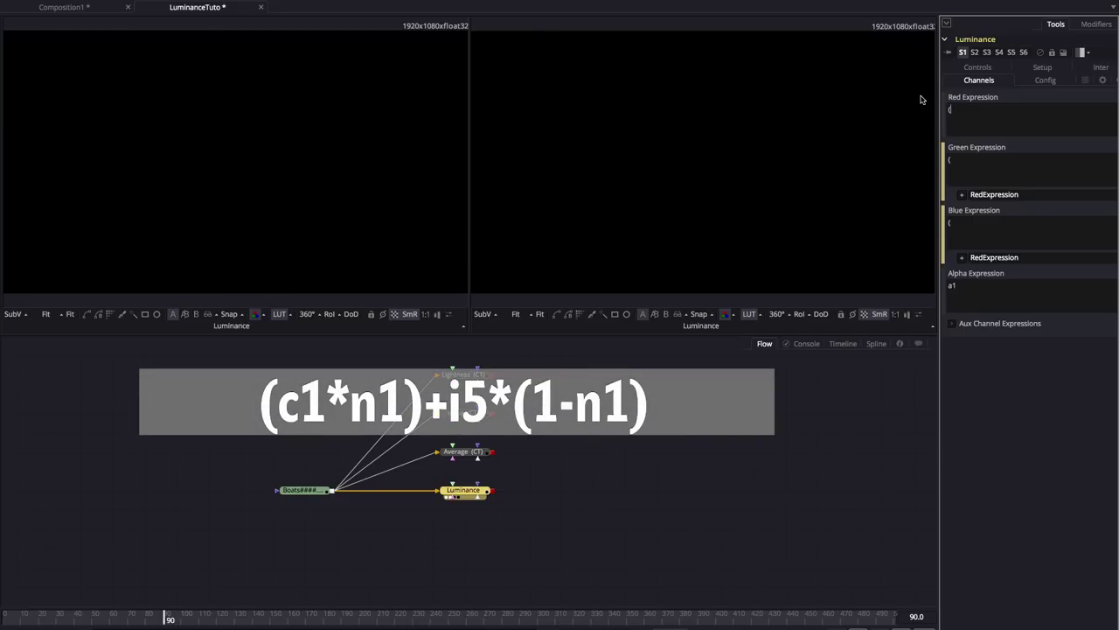
{"action": "type", "text": "*n1)+i5*(1-n1)"}
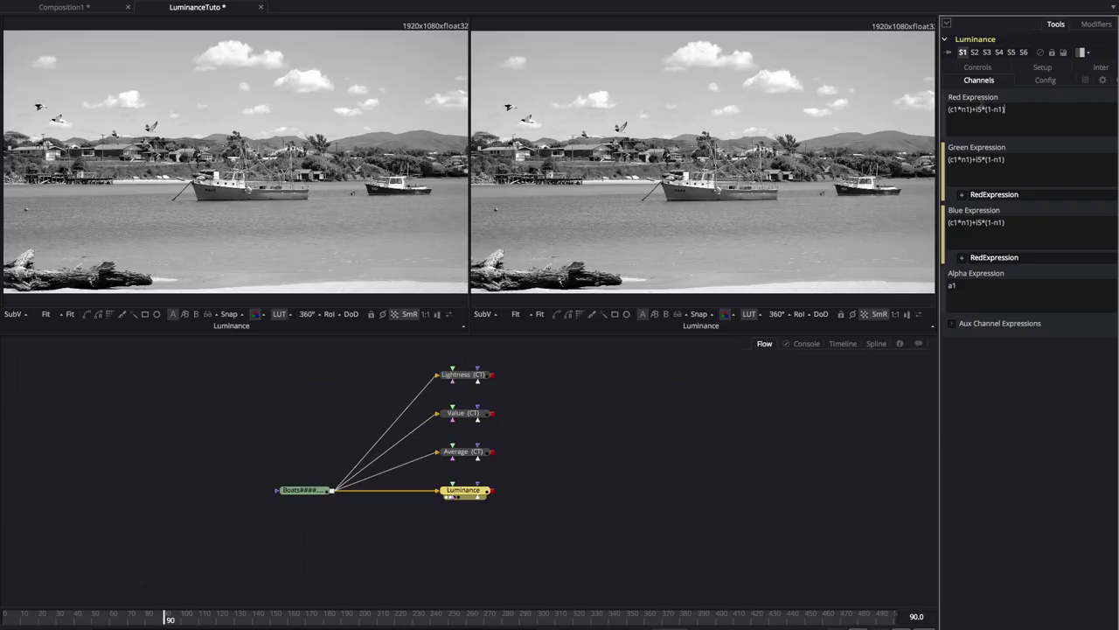
{"action": "left_click", "coordinate": [1010, 110]}
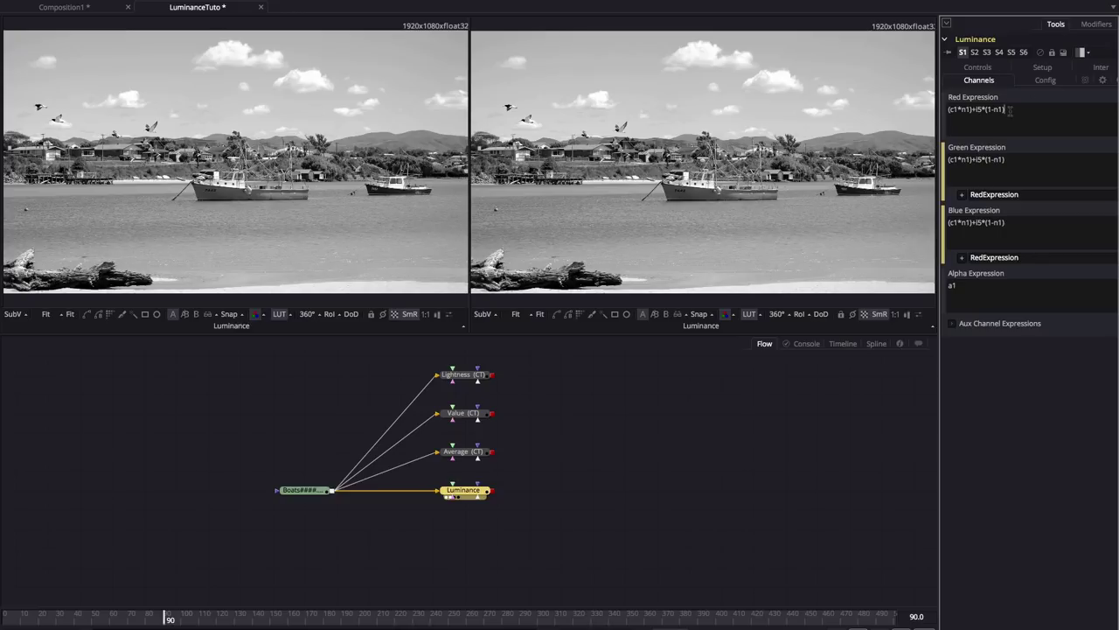
Show the Controls sliders in a wider Inspector, reset Number In 1, then enter 0.5.
{"action": "left_click", "coordinate": [980, 68]}
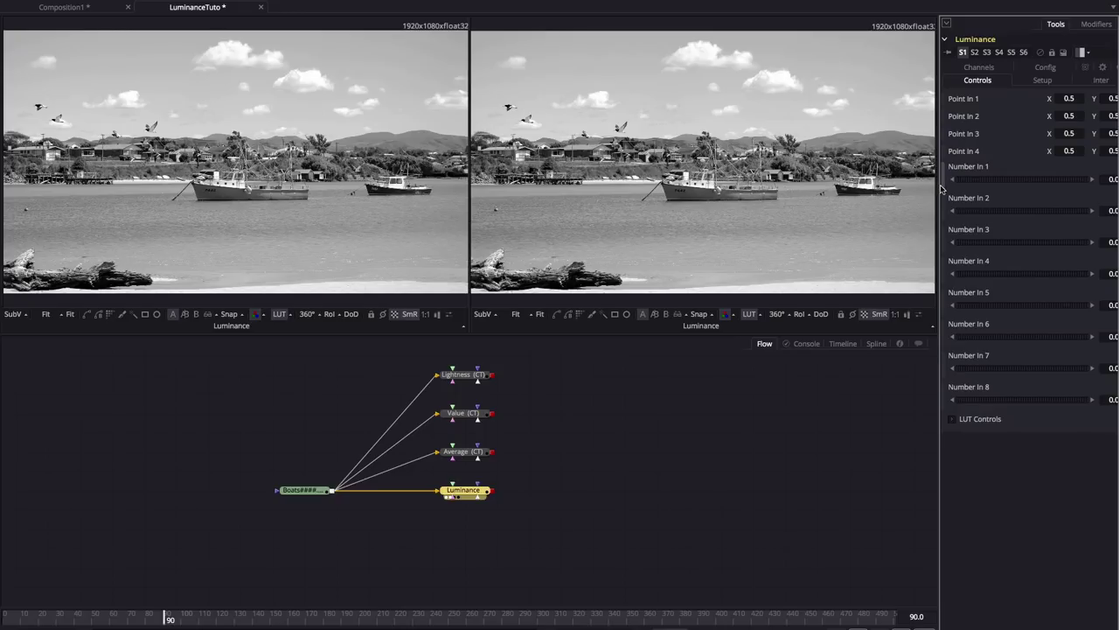
{"action": "left_click_drag", "start_coordinate": [940, 179], "coordinate": [871, 181]}
{"action": "left_click_drag", "start_coordinate": [960, 169], "coordinate": [1034, 173]}
{"action": "double_click", "coordinate": [976, 170]}
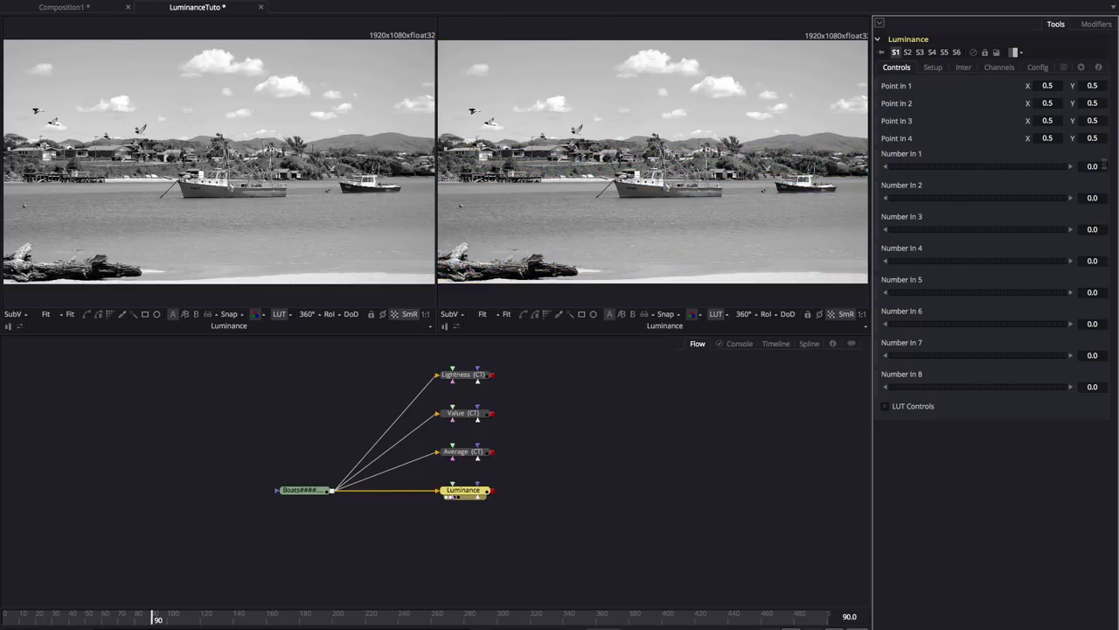
{"action": "left_click_drag", "start_coordinate": [1104, 165], "coordinate": [1078, 165]}
{"action": "type", "text": "0.5"}
{"action": "key", "text": "Tab"}
Enter 0 for Number In 1, then drag its slider toward 1 to compare views.
{"action": "left_click", "coordinate": [1081, 165]}
{"action": "type", "text": "0"}
{"action": "key", "text": "Tab"}
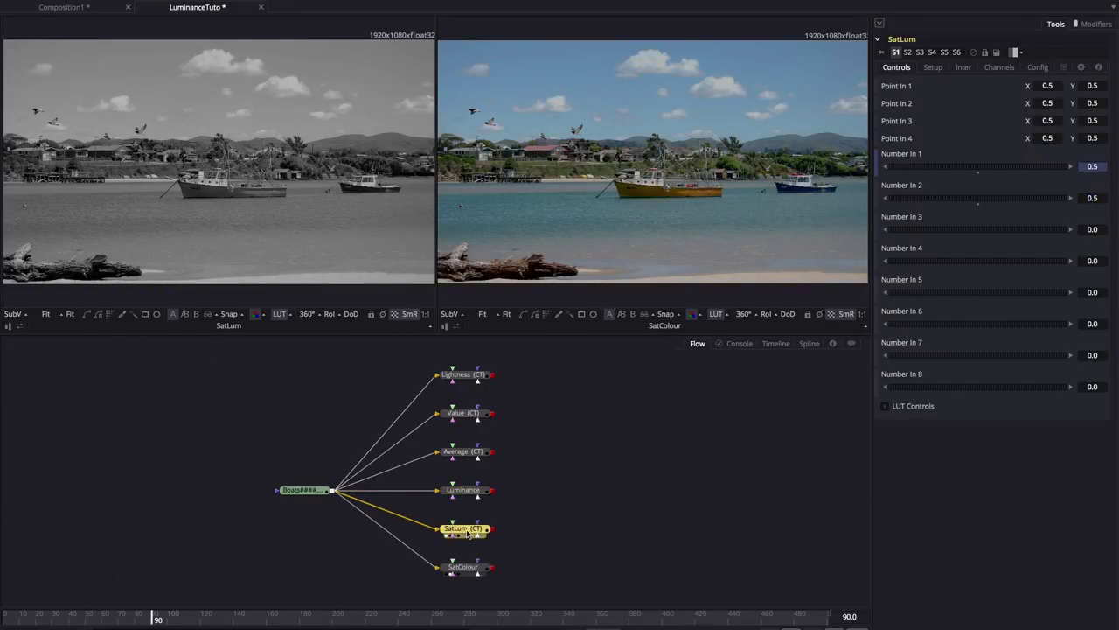
{"action": "left_click", "coordinate": [1009, 168]}
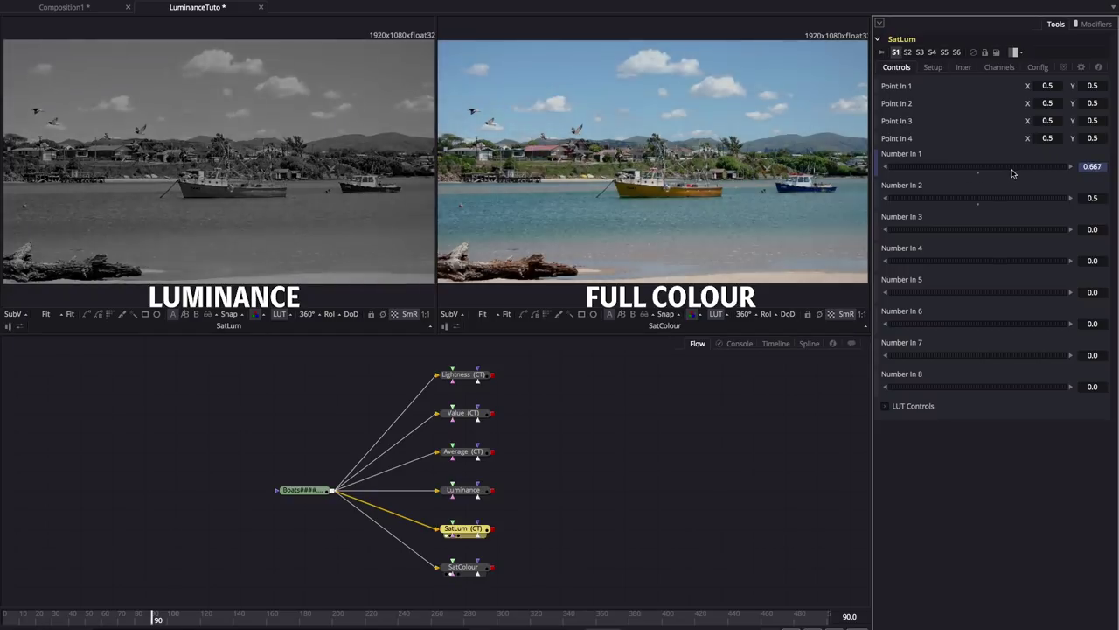
{"action": "left_click_drag", "start_coordinate": [1013, 173], "coordinate": [978, 177]}
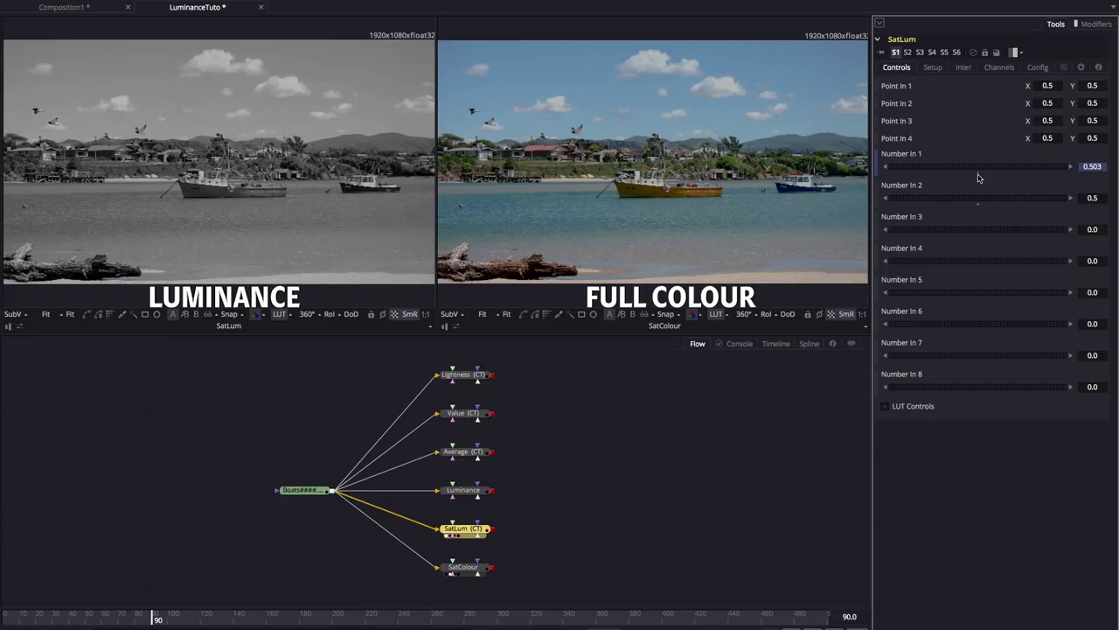
Commit Number In 1 at 0, then at 1, and drag it above 1.
{"action": "left_click", "coordinate": [1092, 166]}
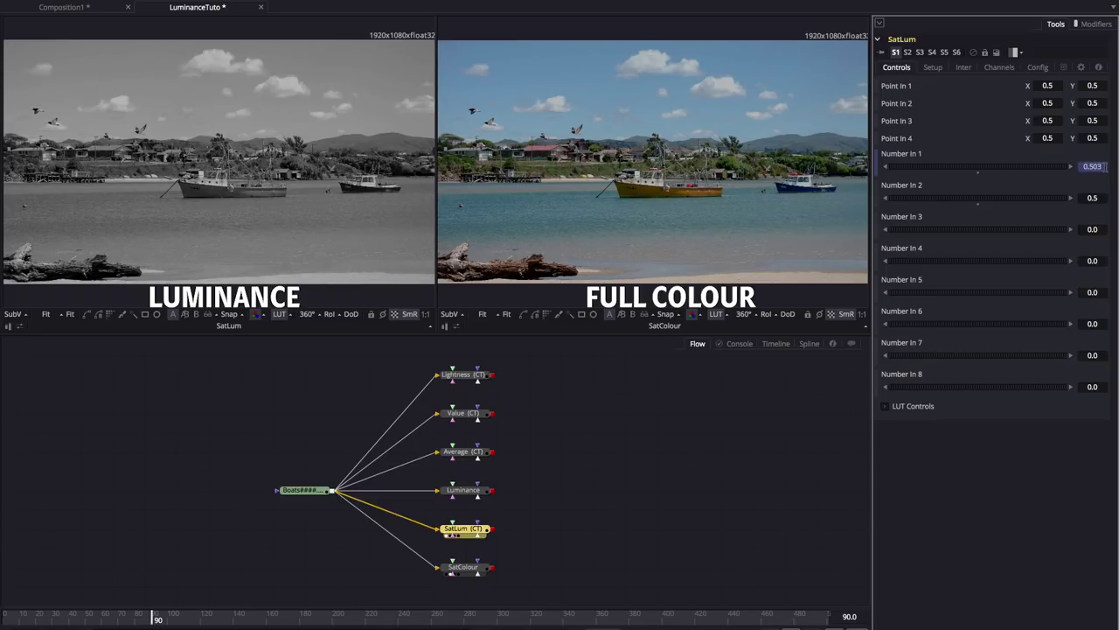
{"action": "type", "text": "0"}
{"action": "key", "text": "Tab"}
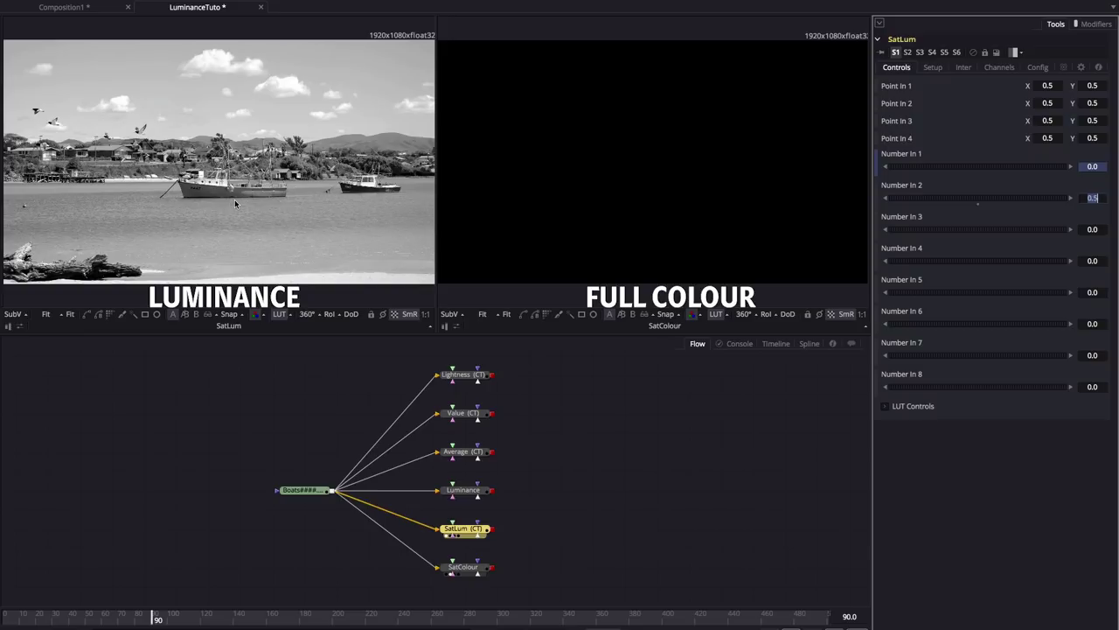
{"action": "key", "text": "shift+Tab"}
{"action": "type", "text": "1"}
{"action": "key", "text": "Tab"}
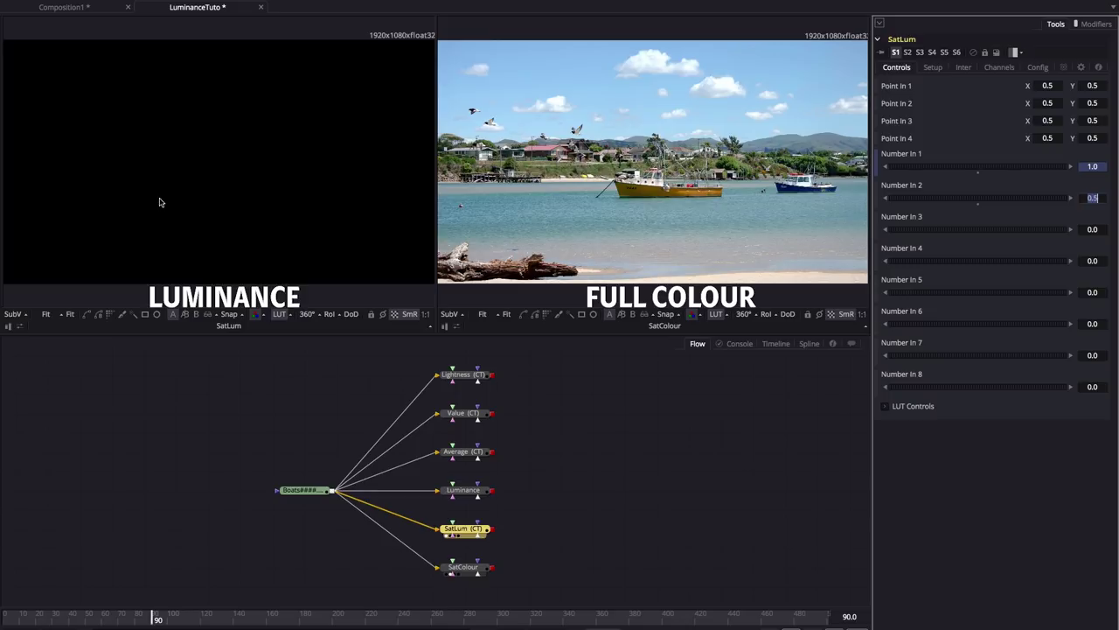
{"action": "left_click_drag", "start_coordinate": [895, 169], "coordinate": [1117, 172]}
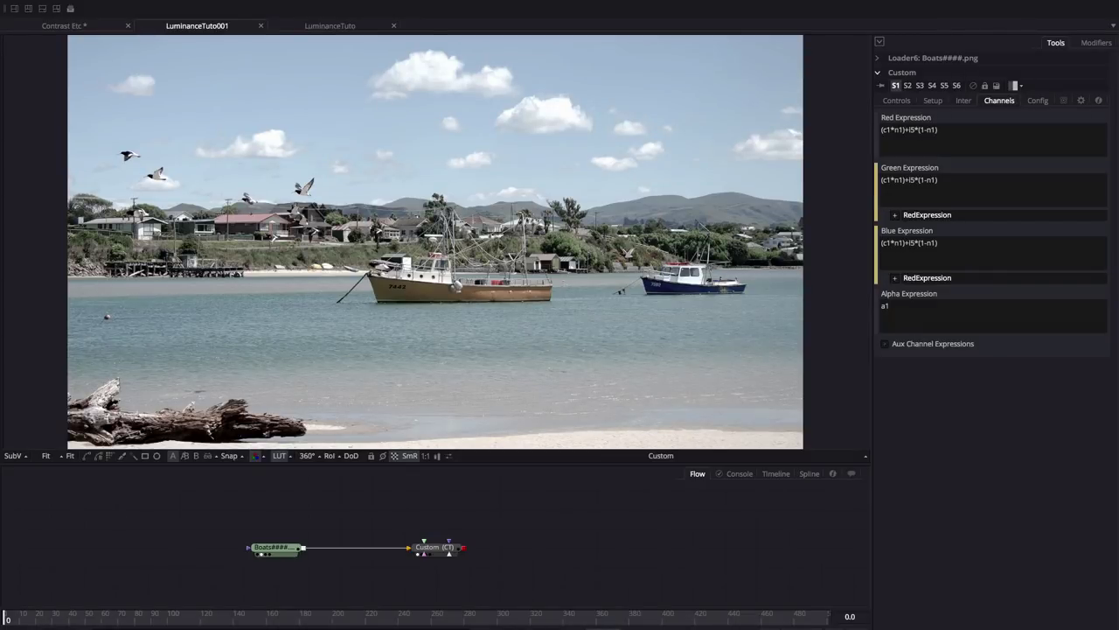
Make the Custom tool the only tool shown in the Inspector.
{"action": "left_click", "coordinate": [638, 528]}
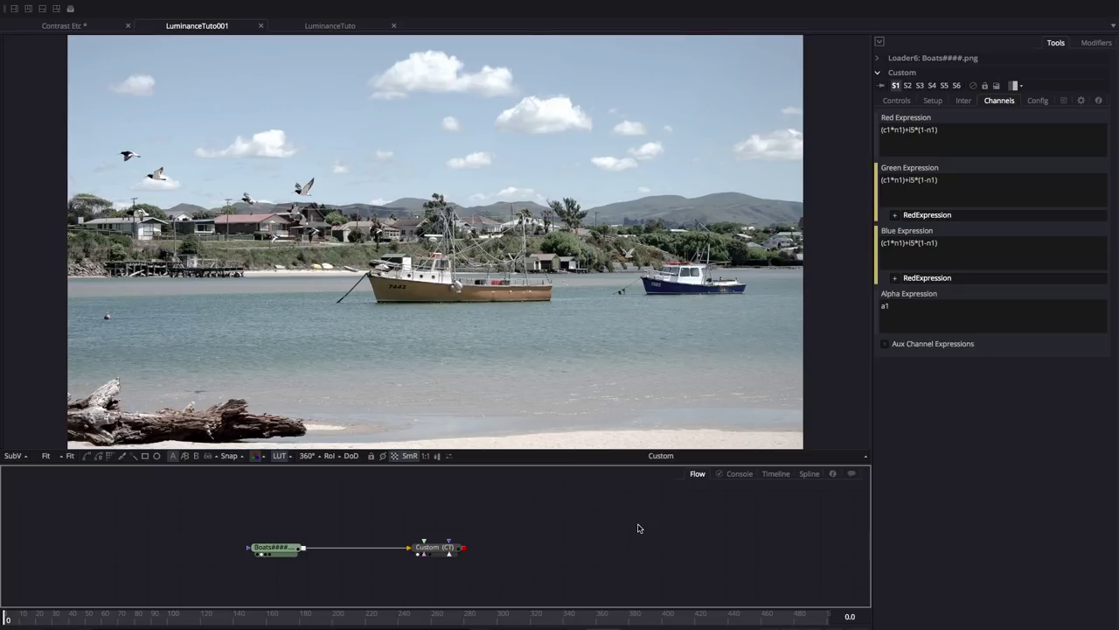
{"action": "left_click", "coordinate": [927, 73]}
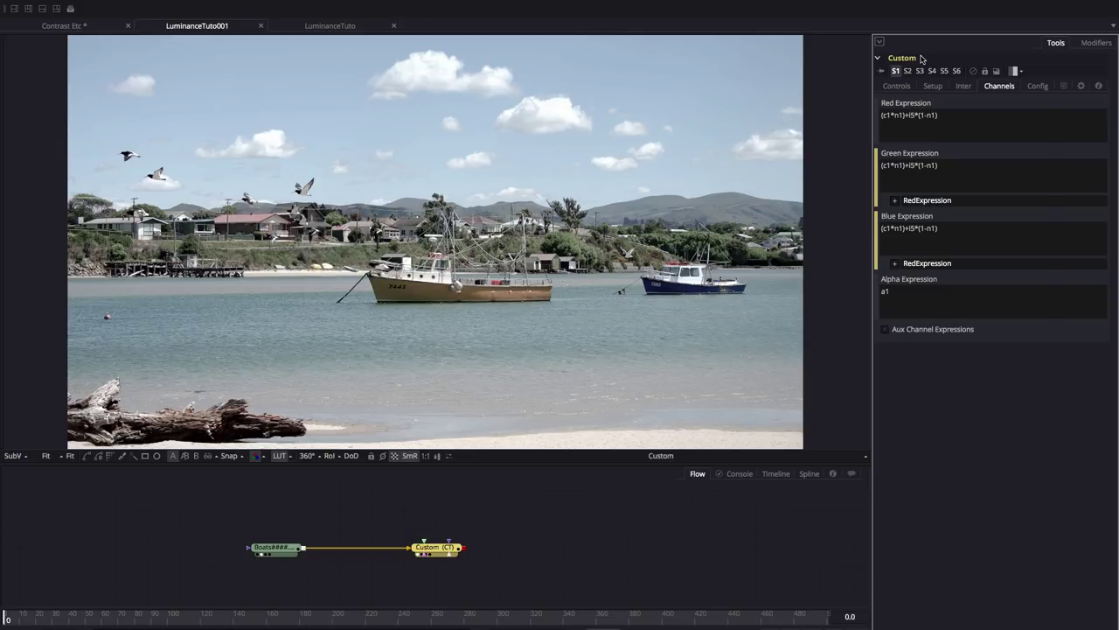
Create a NumberIn1 slider control on the Channels page with an upper range of 4.
{"action": "right_click", "coordinate": [921, 59]}
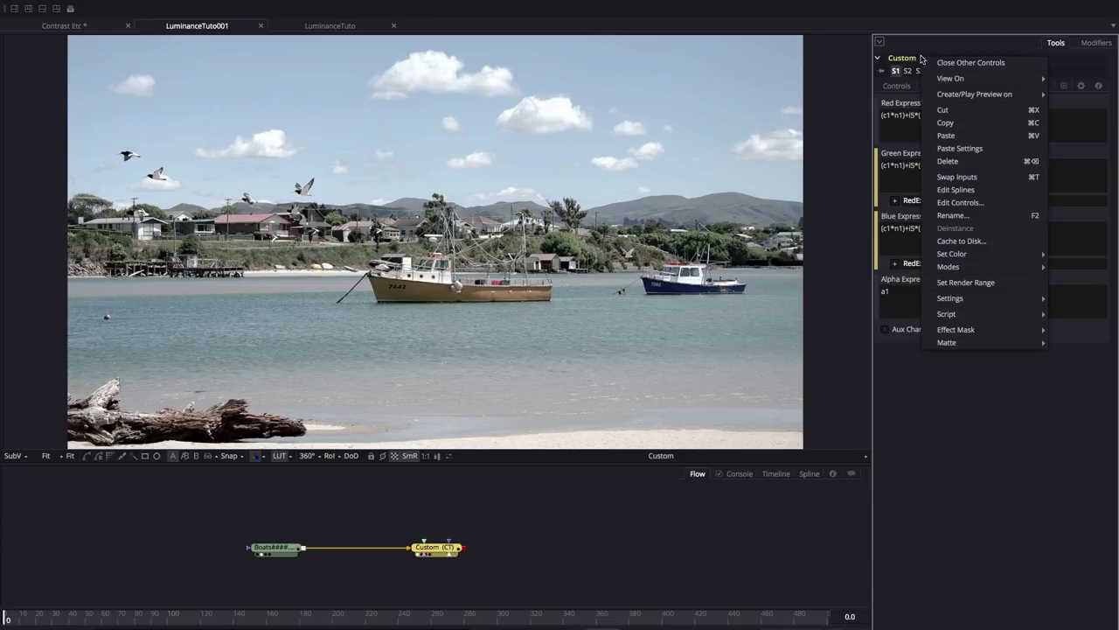
{"action": "left_click", "coordinate": [971, 204]}
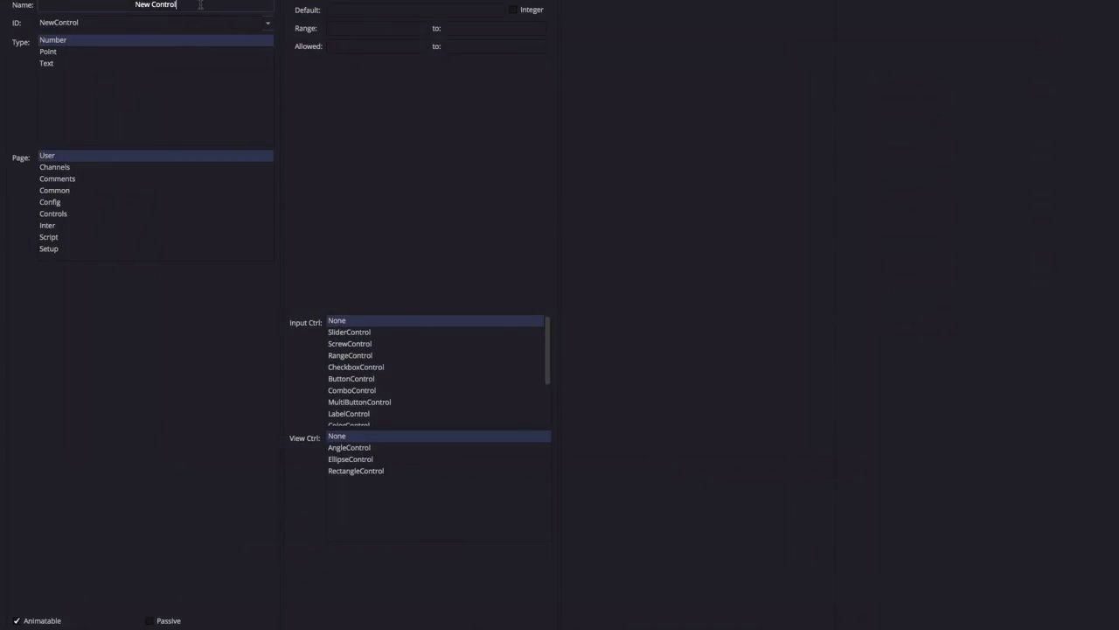
{"action": "left_click_drag", "start_coordinate": [201, 5], "coordinate": [132, 5]}
{"action": "type", "text": "NumberIn1"}
{"action": "left_click", "coordinate": [56, 169]}
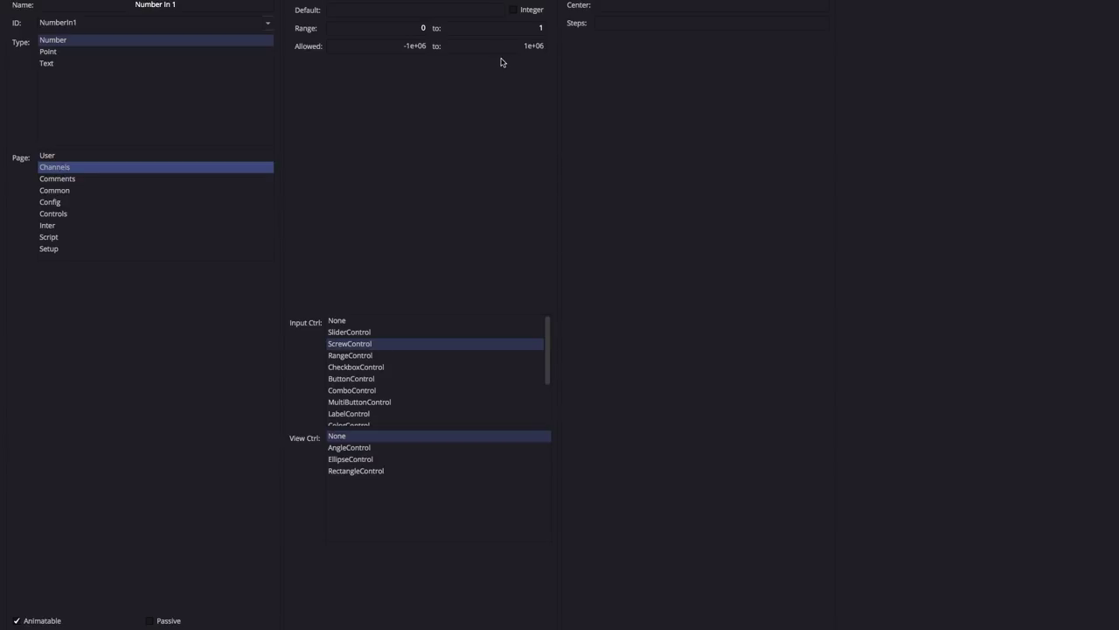
{"action": "left_click", "coordinate": [347, 332]}
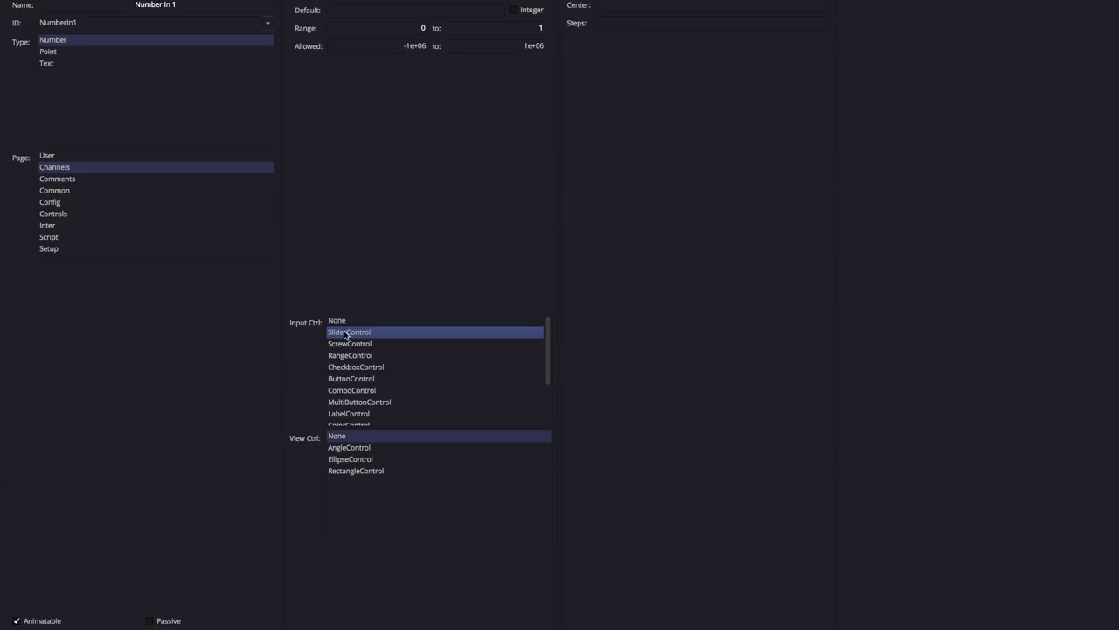
{"action": "left_click", "coordinate": [495, 27]}
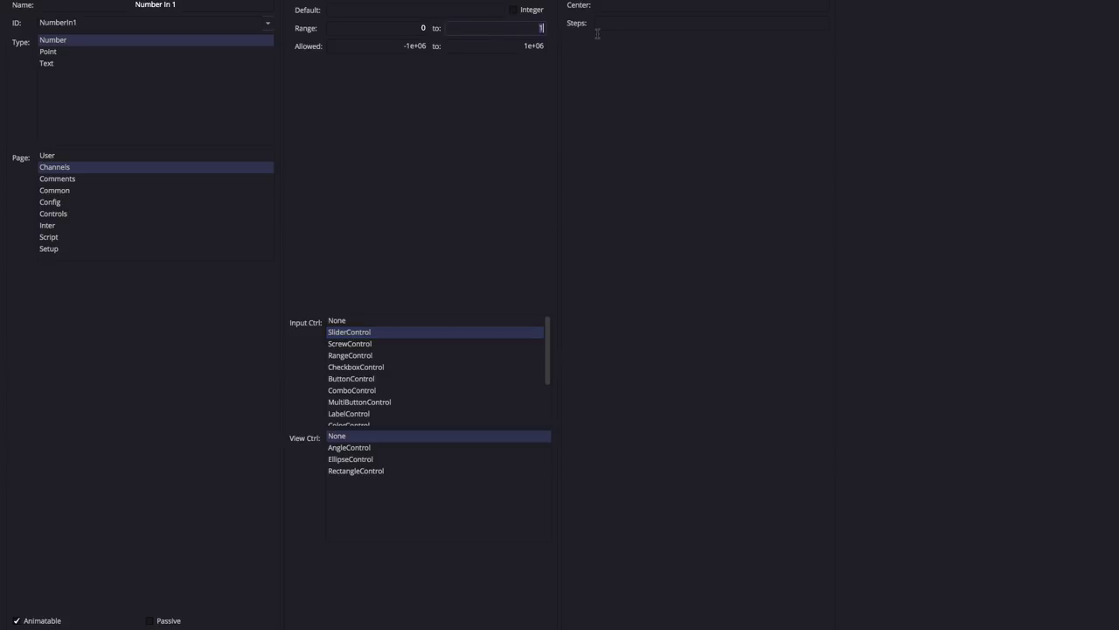
{"action": "type", "text": "4"}
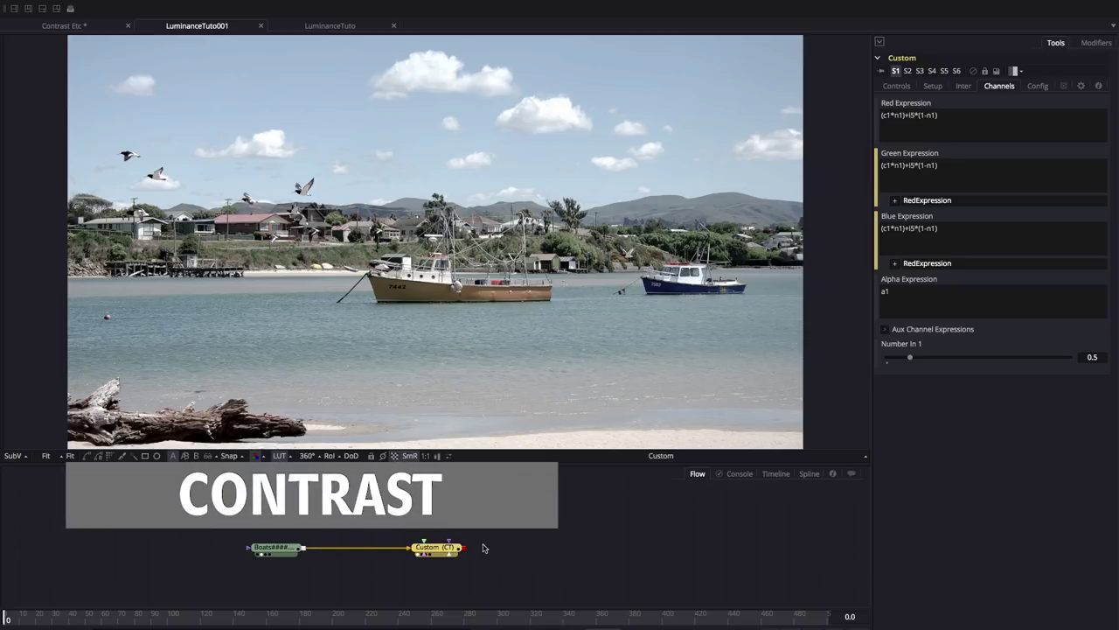
Change the Red Expression to (c1*n1)+0.5*(1-n1).
{"action": "left_click", "coordinate": [954, 116]}
{"action": "left_click_drag", "start_coordinate": [954, 116], "coordinate": [854, 113]}
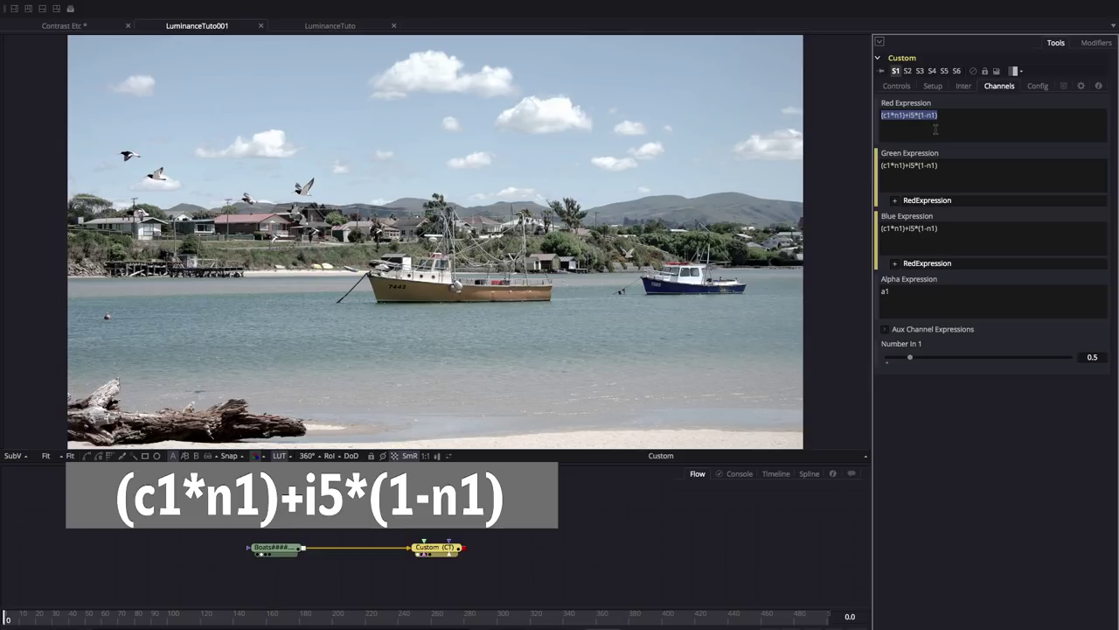
{"action": "left_click", "coordinate": [923, 129]}
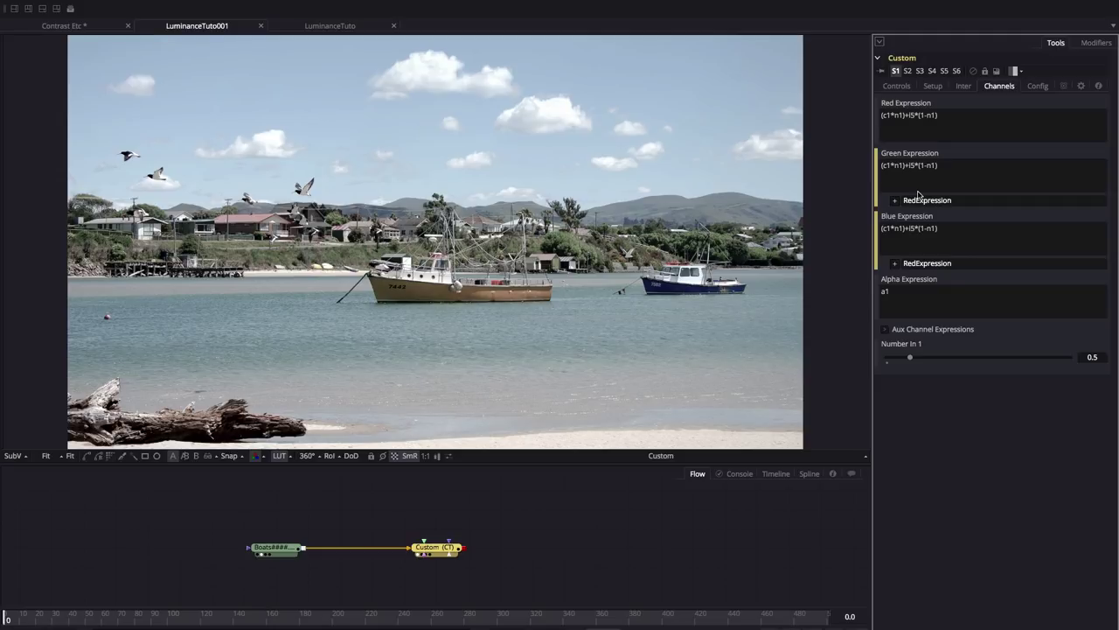
{"action": "type", "text": "0."}
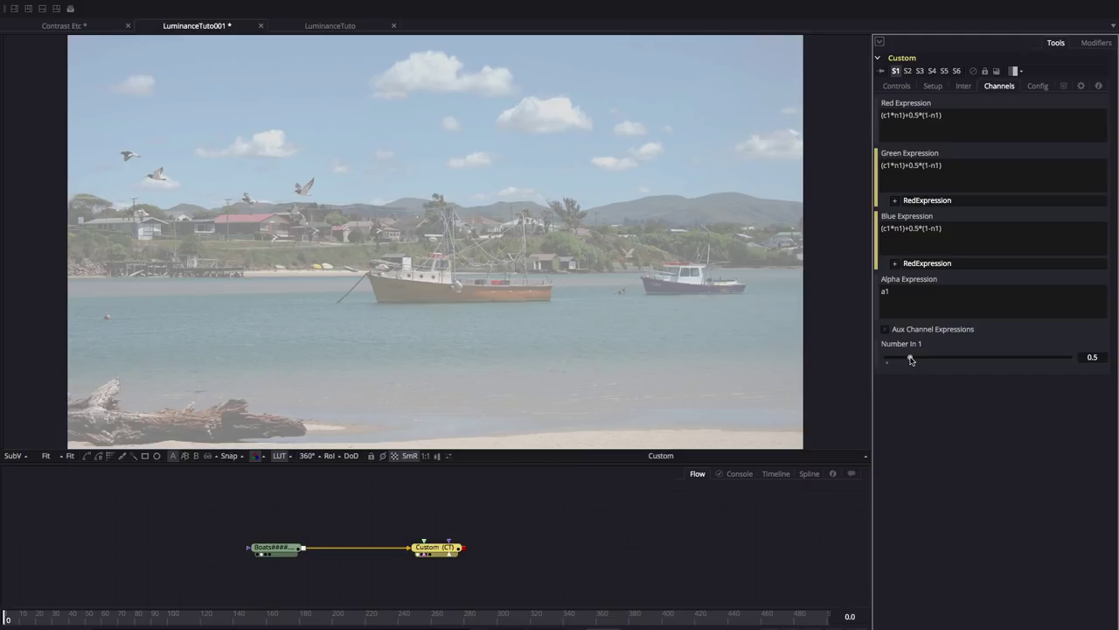
Test contrast with Number In 1: drag to 0, enter 0.5, then try about 0.7, above 1, and 0.33.
{"action": "left_click_drag", "start_coordinate": [910, 359], "coordinate": [842, 359]}
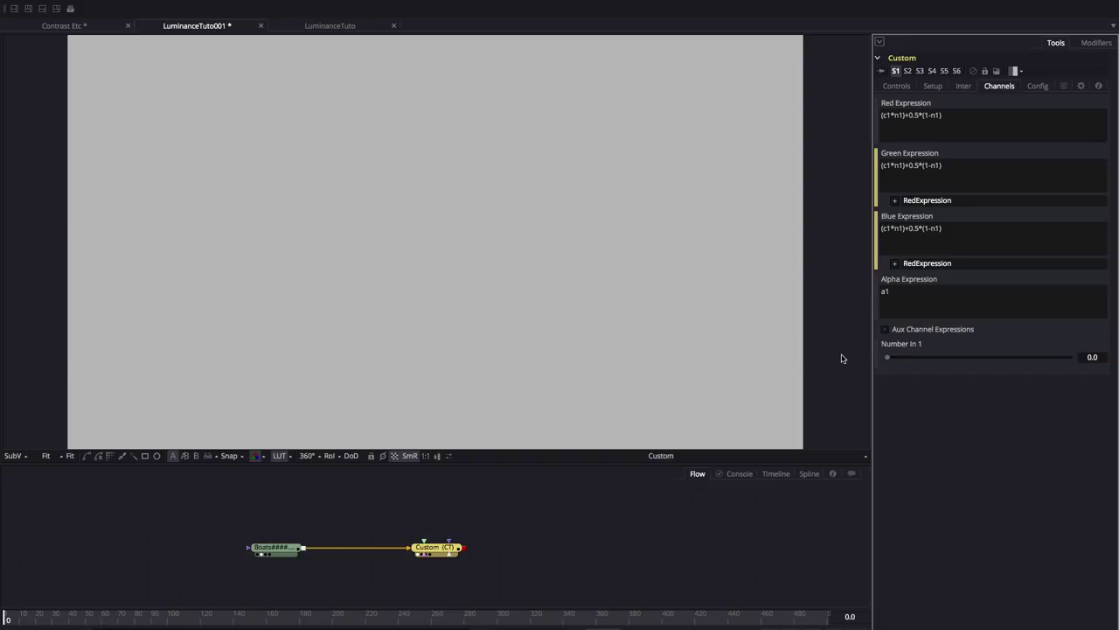
{"action": "left_click_drag", "start_coordinate": [842, 359], "coordinate": [910, 362]}
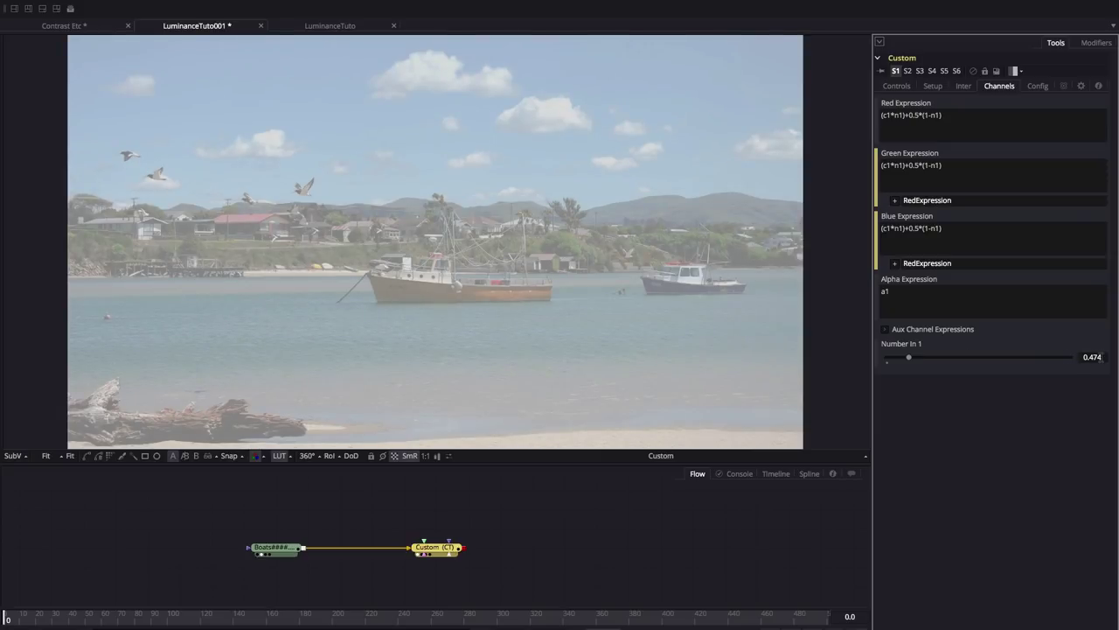
{"action": "left_click", "coordinate": [1104, 357]}
{"action": "type", "text": "0.5"}
{"action": "key", "text": "Return"}
{"action": "left_click_drag", "start_coordinate": [910, 358], "coordinate": [933, 359]}
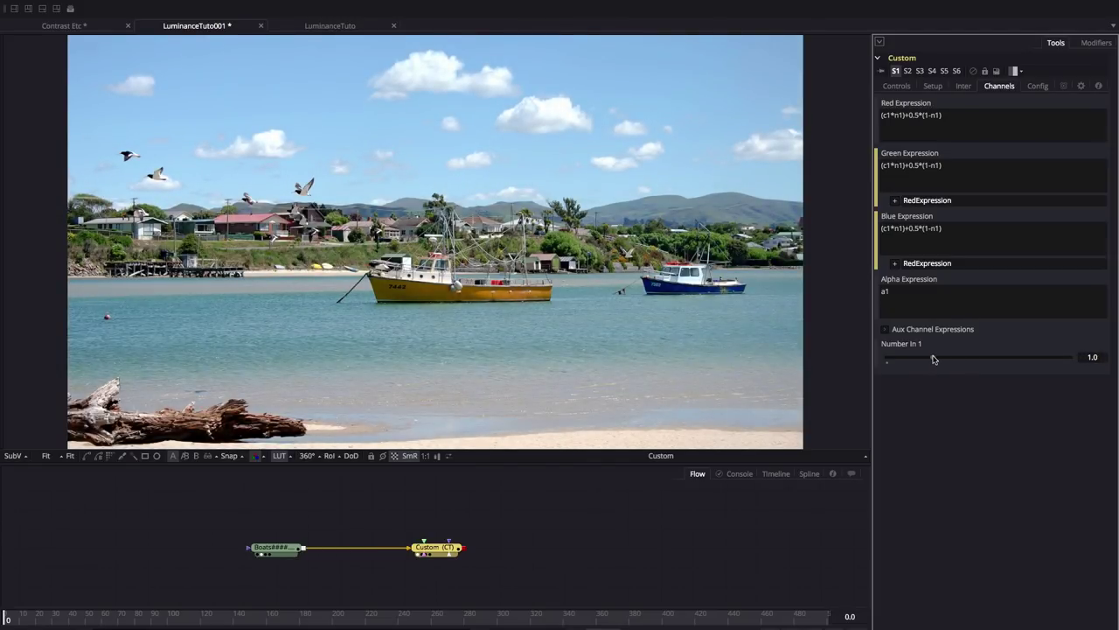
{"action": "left_click_drag", "start_coordinate": [933, 360], "coordinate": [997, 361]}
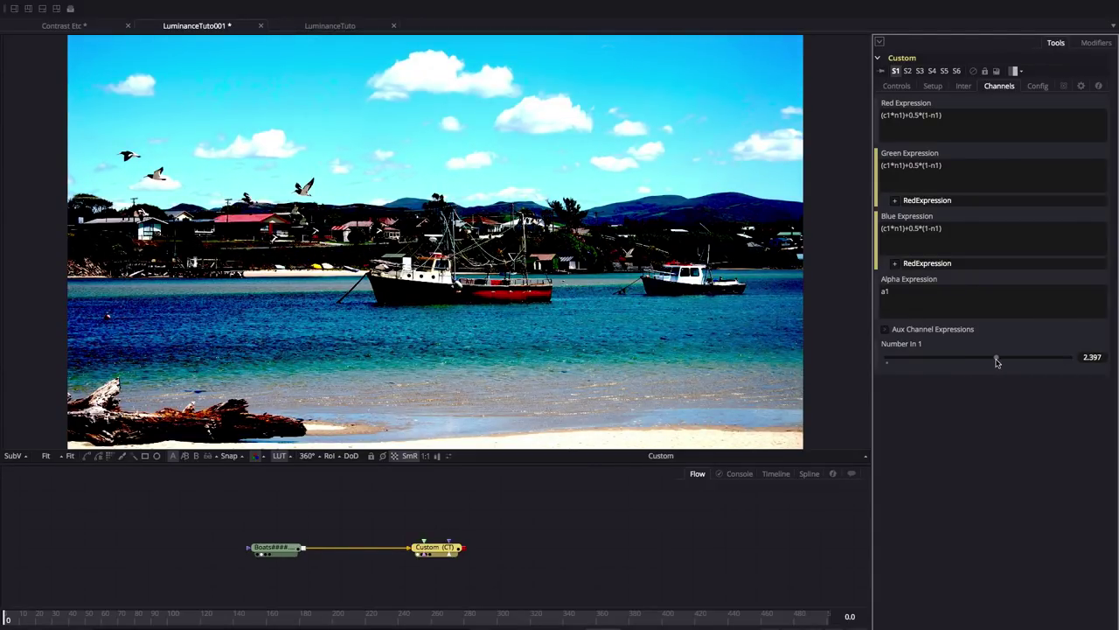
{"action": "left_click_drag", "start_coordinate": [997, 361], "coordinate": [948, 360]}
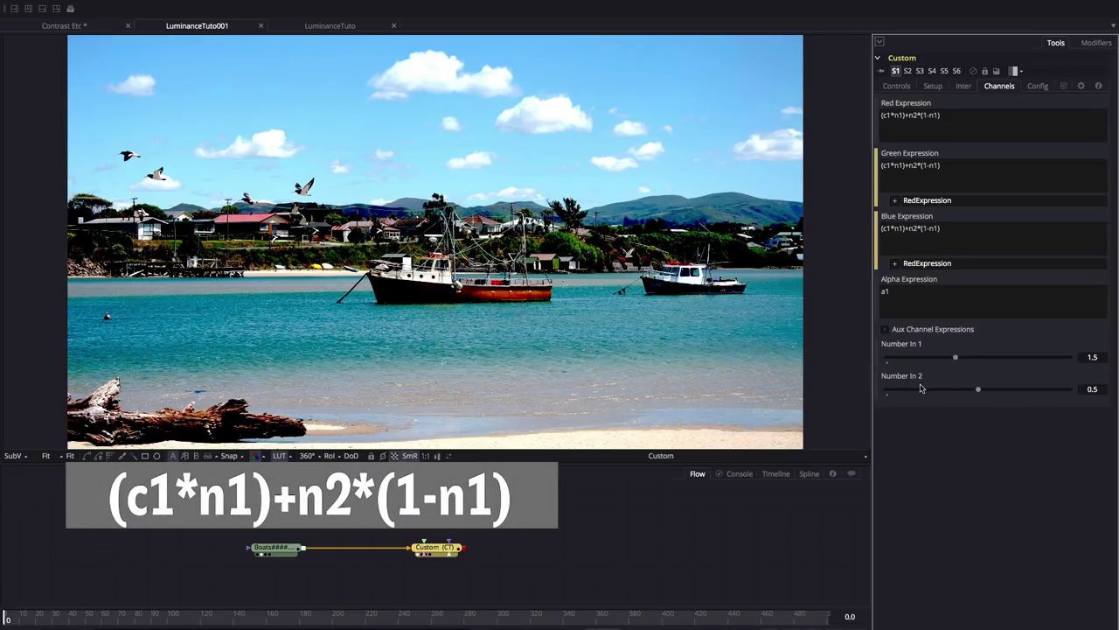
Select n2 in the Green Expression, test the Number In 2 brightness slider, and lower contrast to 1.0.
{"action": "double_click", "coordinate": [913, 165]}
{"action": "left_click_drag", "start_coordinate": [978, 389], "coordinate": [855, 388]}
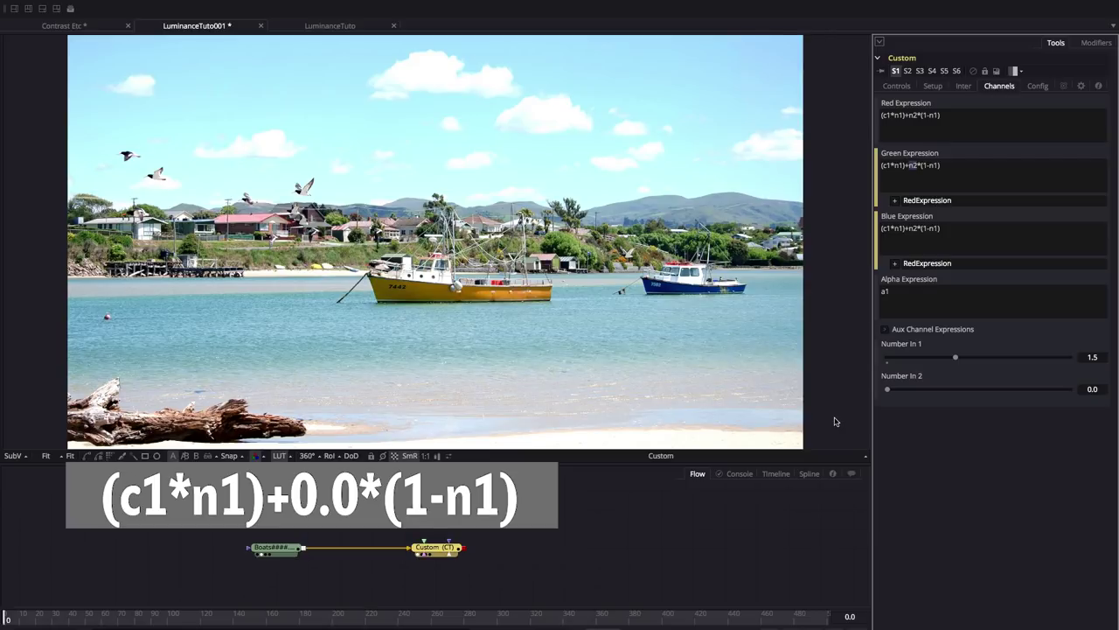
{"action": "left_click_drag", "start_coordinate": [955, 357], "coordinate": [991, 366]}
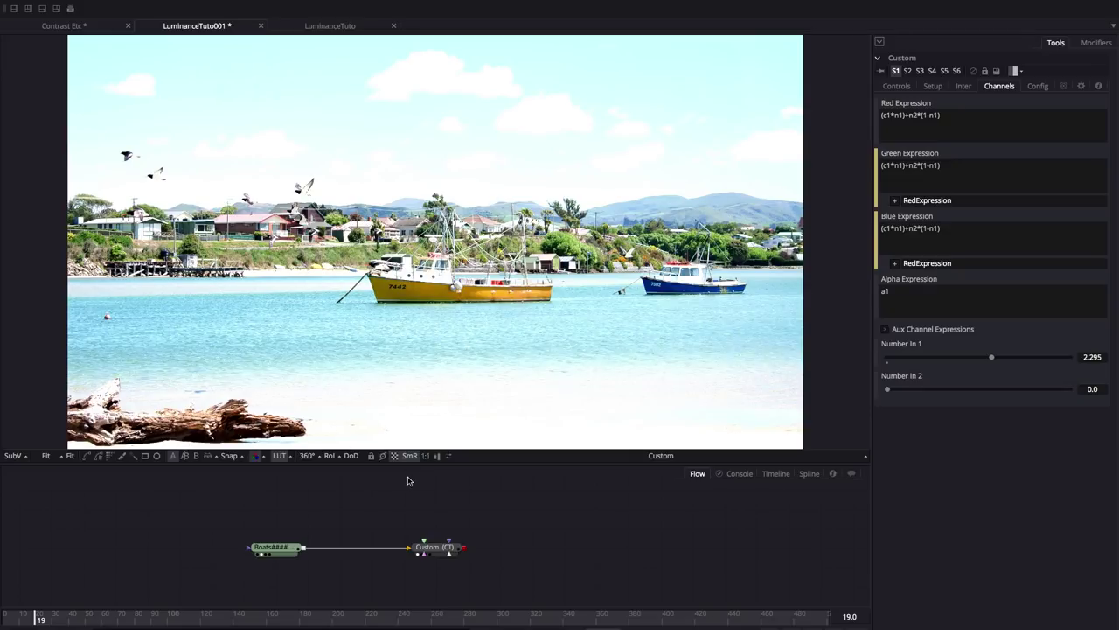
Add a Blur1 node, feed it from the Boats loader, and connect it to Custom's second input.
{"action": "left_click", "coordinate": [419, 508]}
{"action": "key", "text": "ctrl+space"}
{"action": "type", "text": "blur"}
{"action": "key", "text": "Return"}
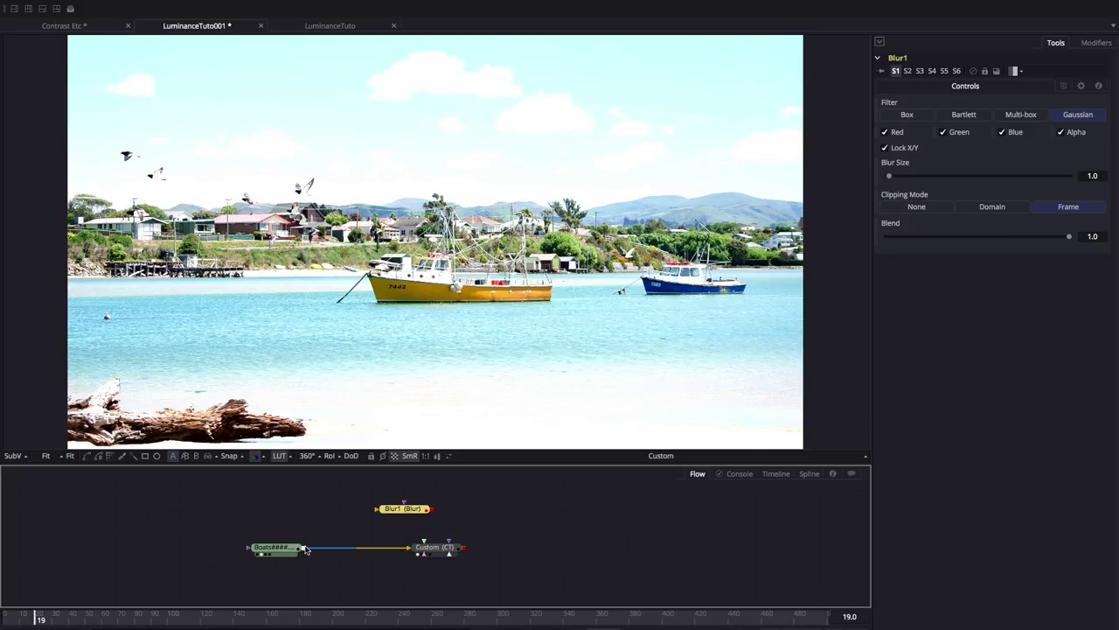
{"action": "left_click_drag", "start_coordinate": [303, 547], "coordinate": [408, 510]}
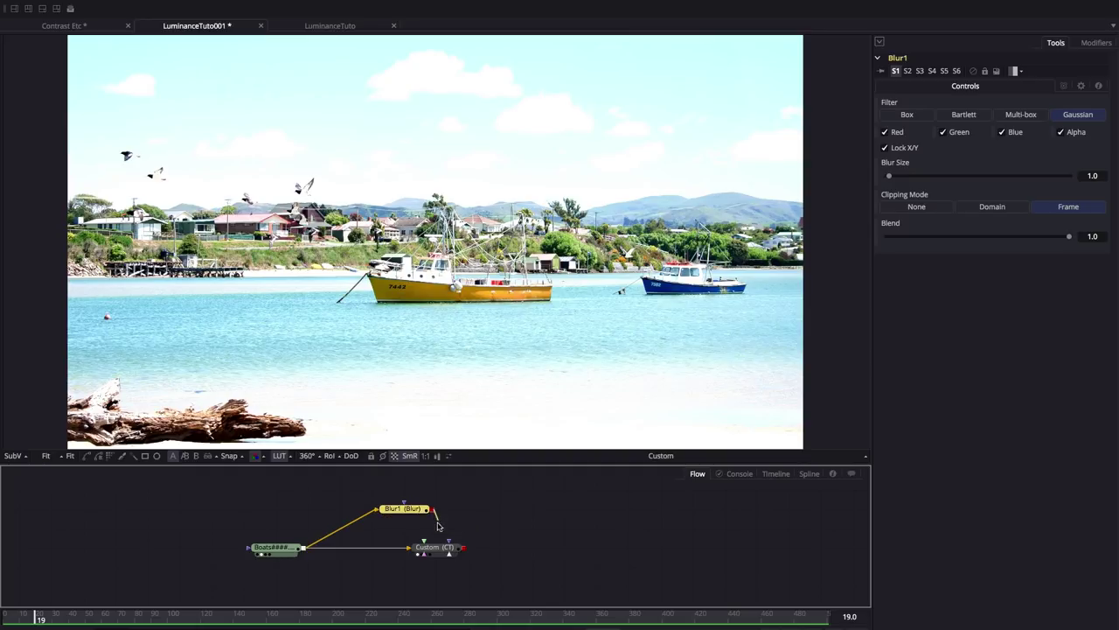
{"action": "left_click_drag", "start_coordinate": [431, 509], "coordinate": [424, 541]}
In the Custom tool's expressions, replace n2 with c2 to use the blurred image.
{"action": "left_click", "coordinate": [438, 548]}
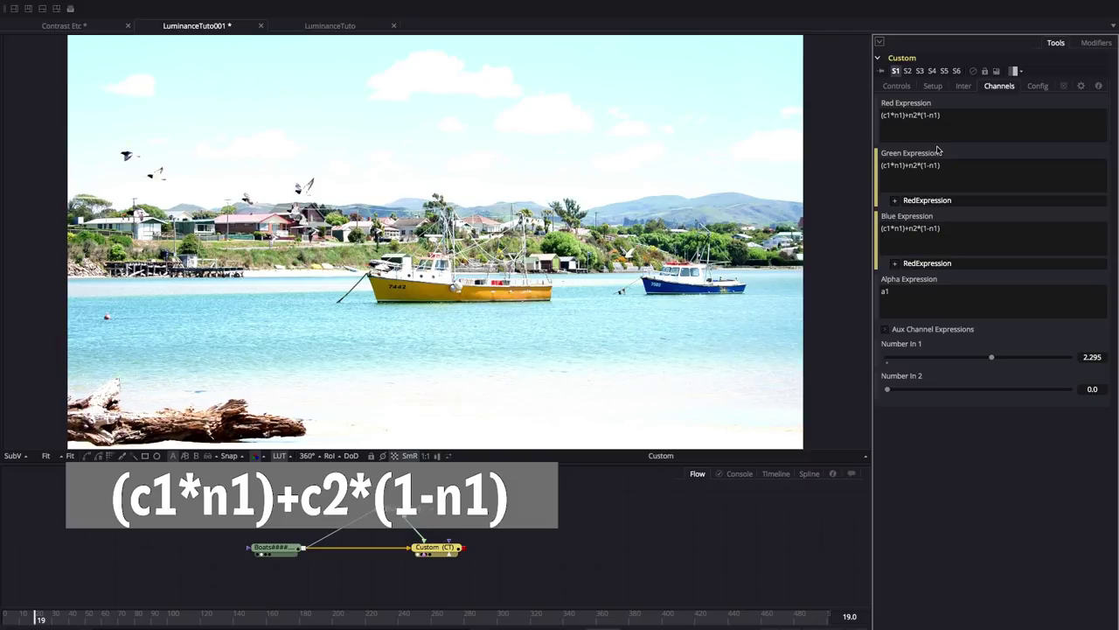
{"action": "key", "text": "BackSpace"}
{"action": "type", "text": "c"}
Set Number In 1 to 1, then raise it to about 2.667 for unsharp-mask sharpening.
{"action": "left_click", "coordinate": [1083, 356]}
{"action": "type", "text": "1"}
{"action": "key", "text": "Tab"}
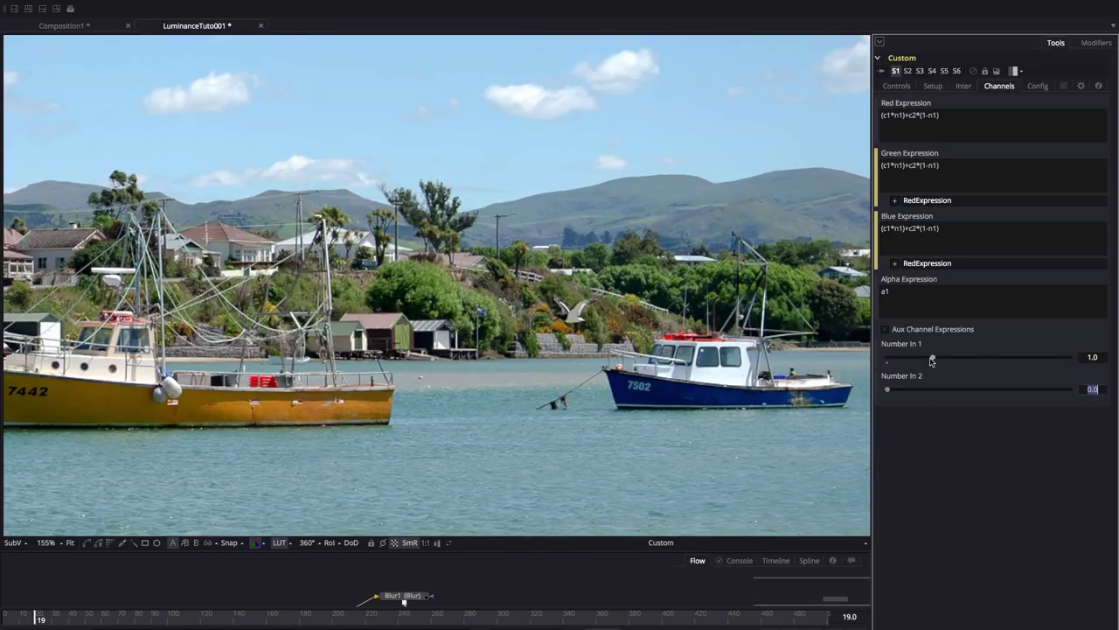
{"action": "left_click_drag", "start_coordinate": [932, 359], "coordinate": [1006, 365]}
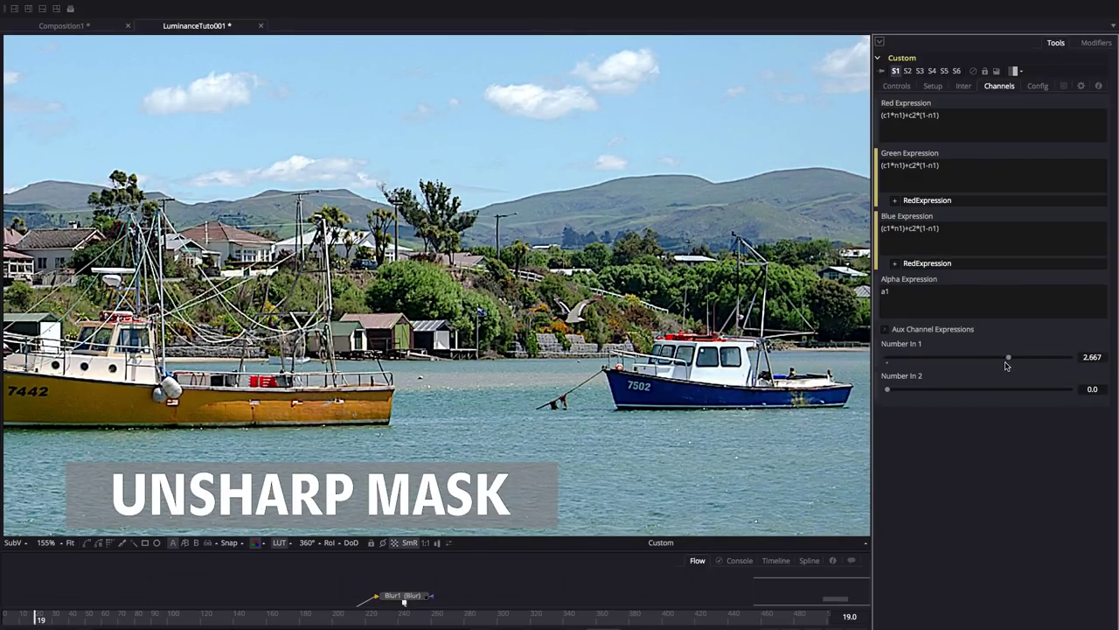